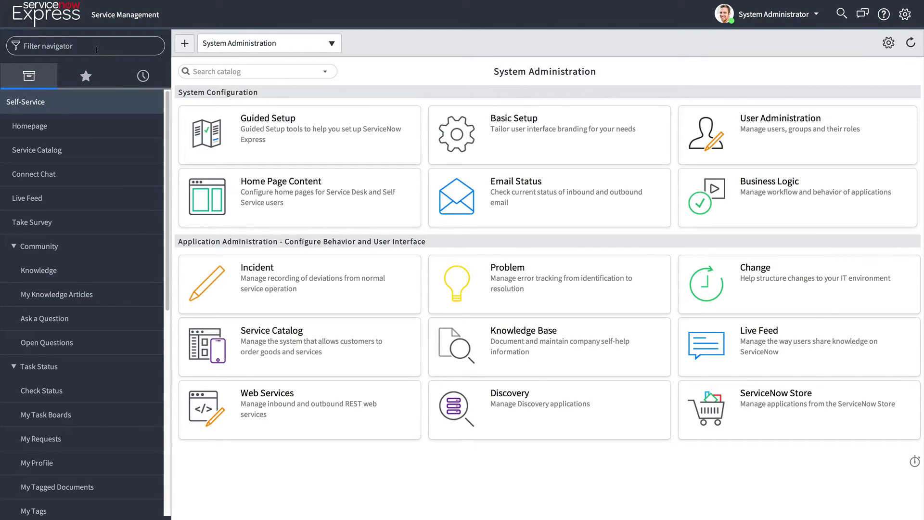
- Open change request CHG0000009 from the Change > Open list
click(96, 49)
text(change)
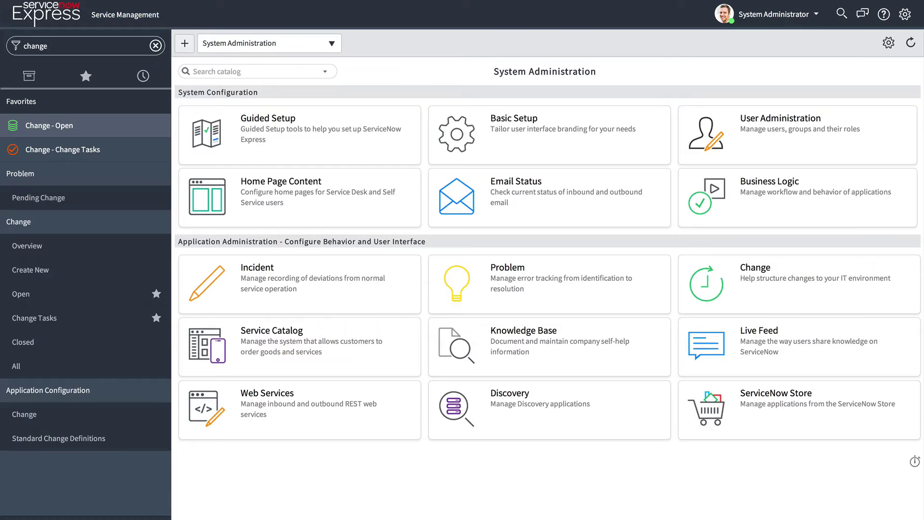
click(29, 292)
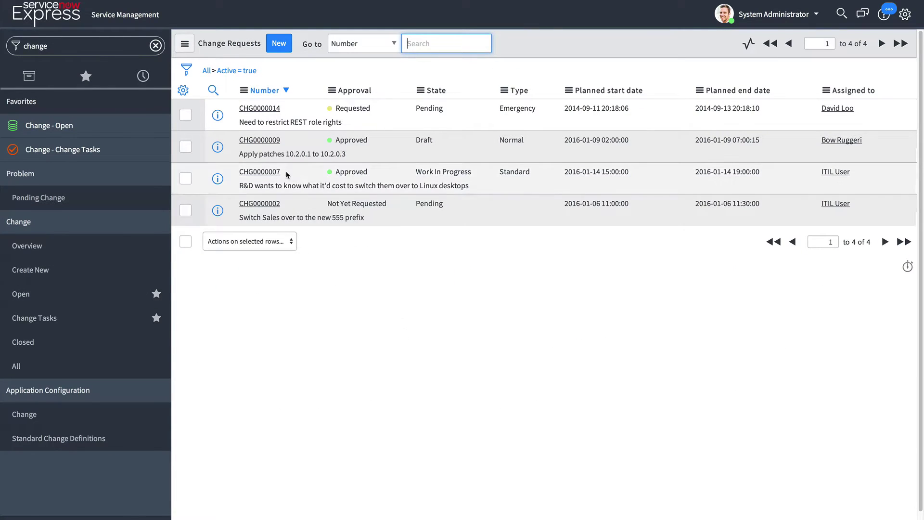
click(216, 147)
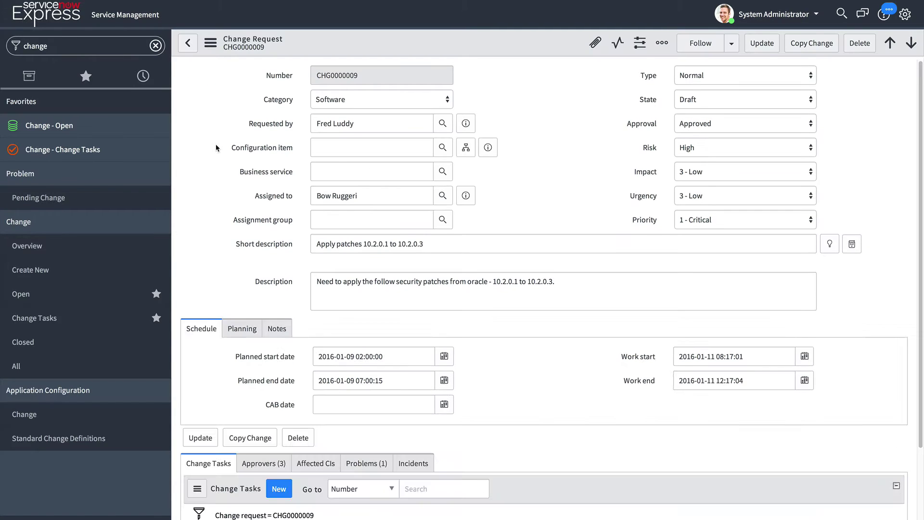
- Turn on the template bar and create a new template from CHG0000009
click(657, 47)
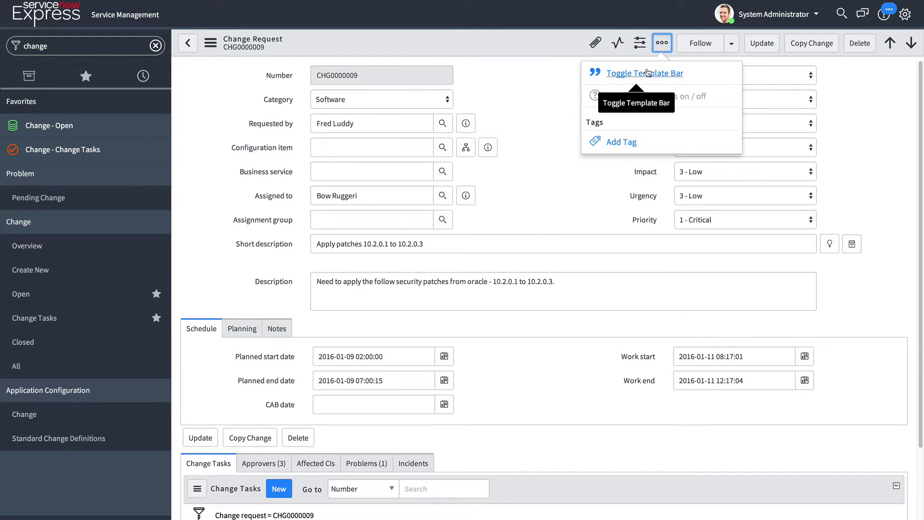
click(648, 73)
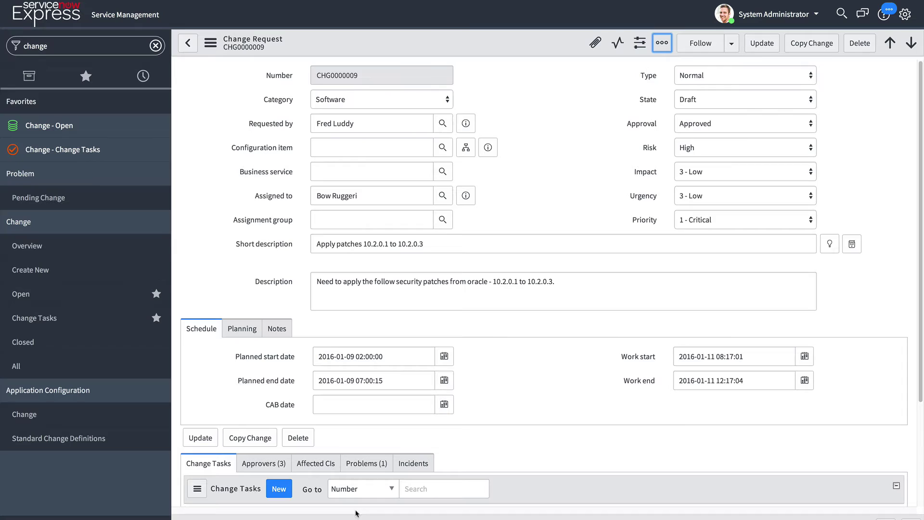
click(885, 518)
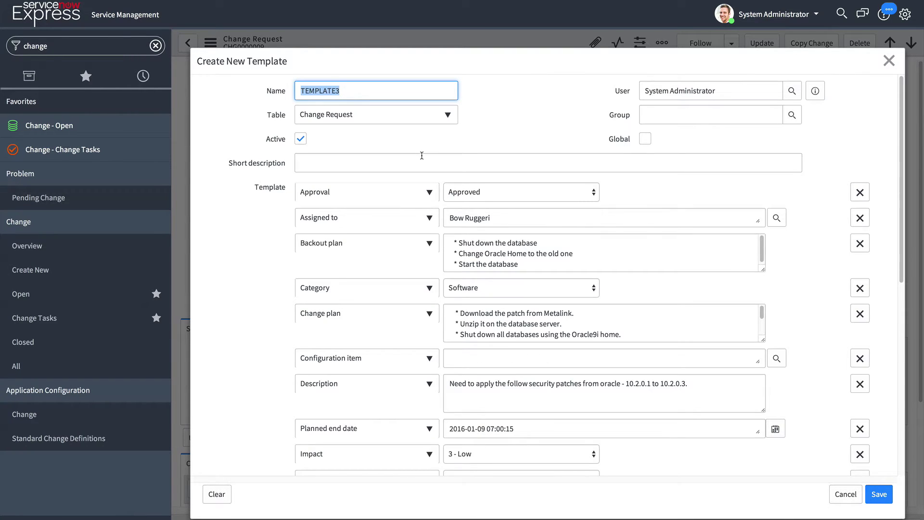
- Enter 'Standard Patching - Weekly' as the short description and paste it over the name TEMPLATE3
click(421, 155)
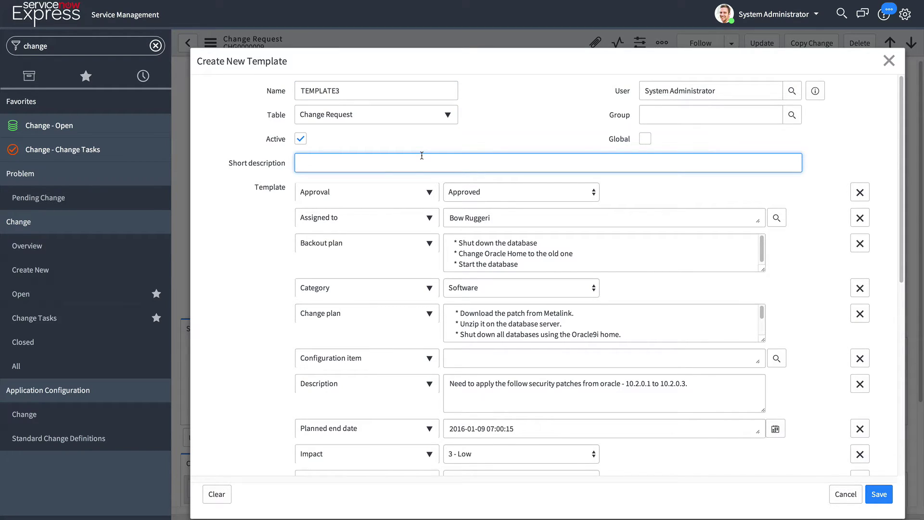
text(Standard Patching - Weekly)
drag(393, 163, 267, 165)
key(ctrl+c)
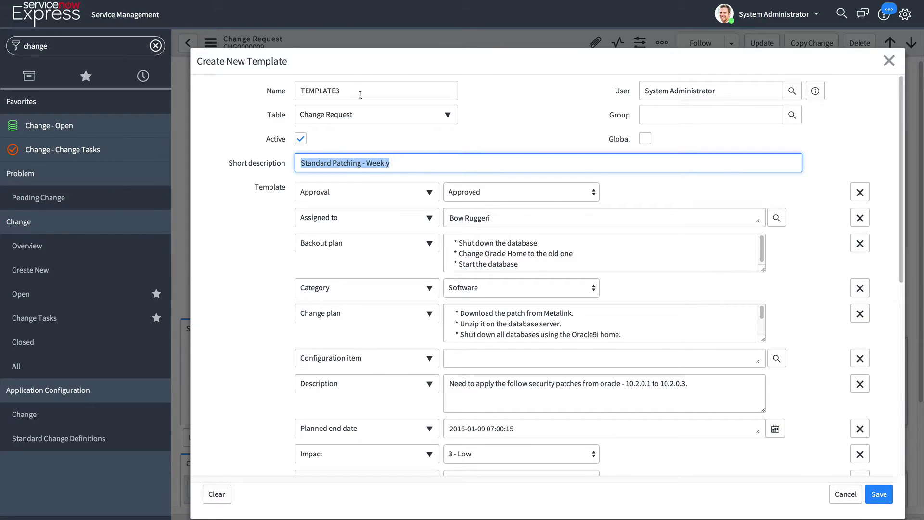
drag(360, 92, 290, 91)
key(ctrl+v)
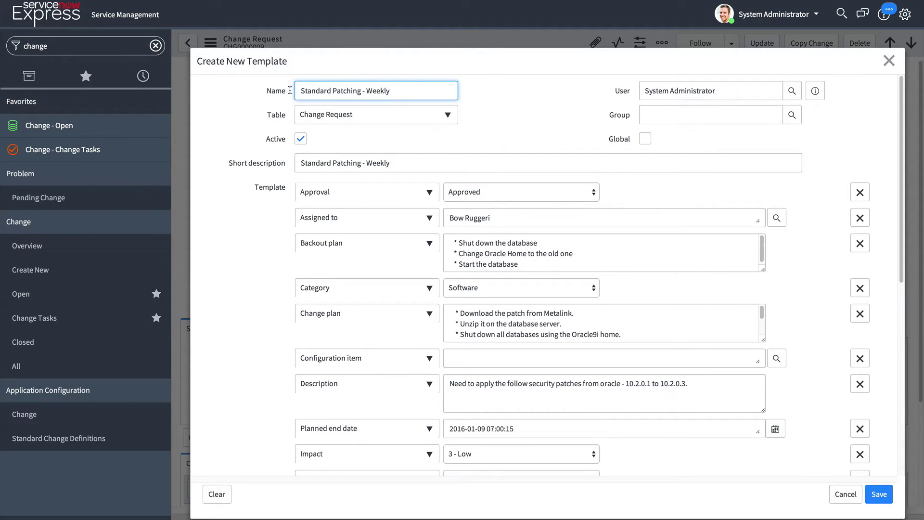
click(519, 115)
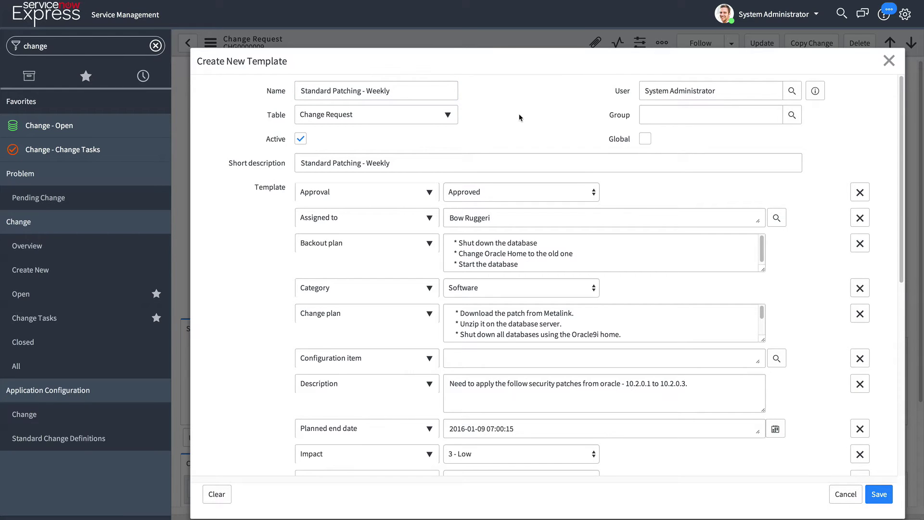
scroll(519, 114, down, 3)
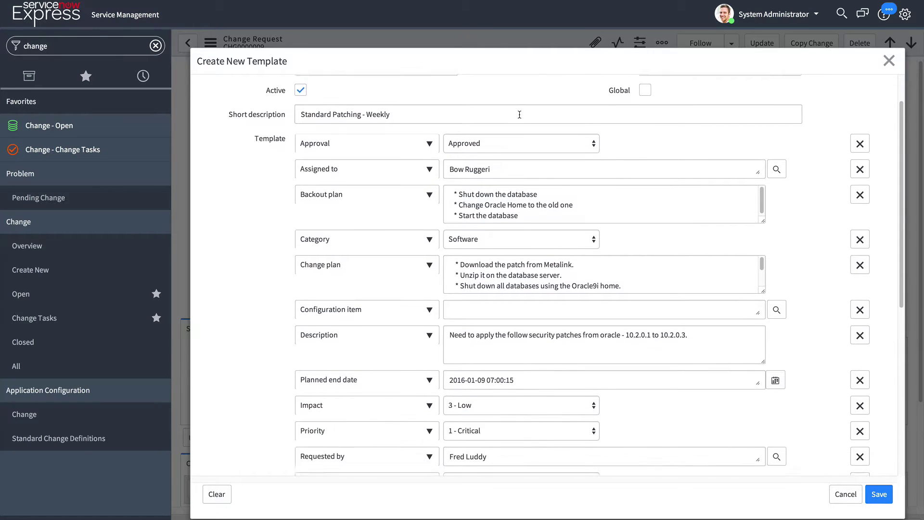
scroll(519, 114, down, 4)
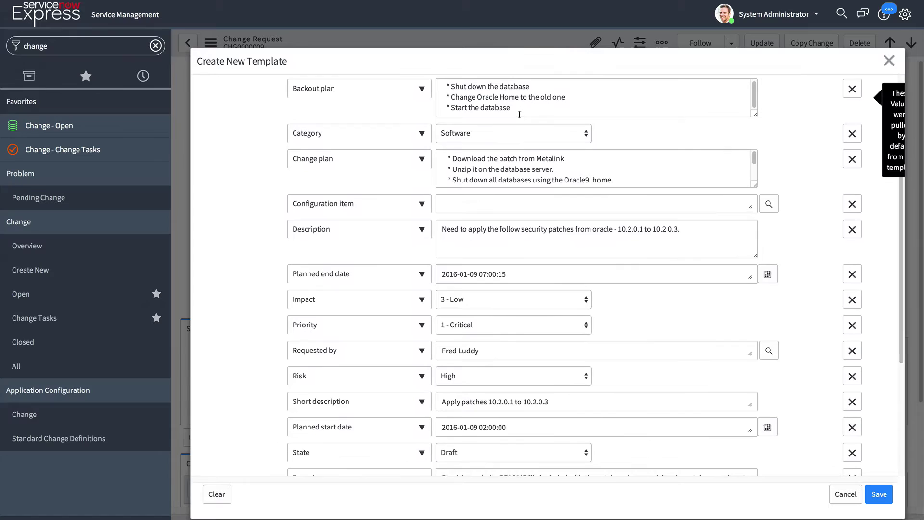
scroll(519, 116, down, 2)
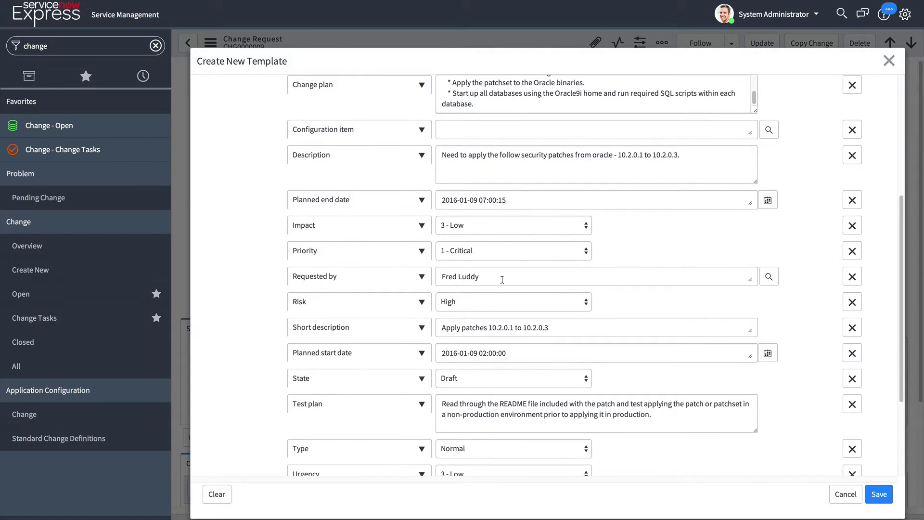
- Set the template's Requested by to System Administrator
click(502, 277)
triple_click(502, 278)
text(sys)
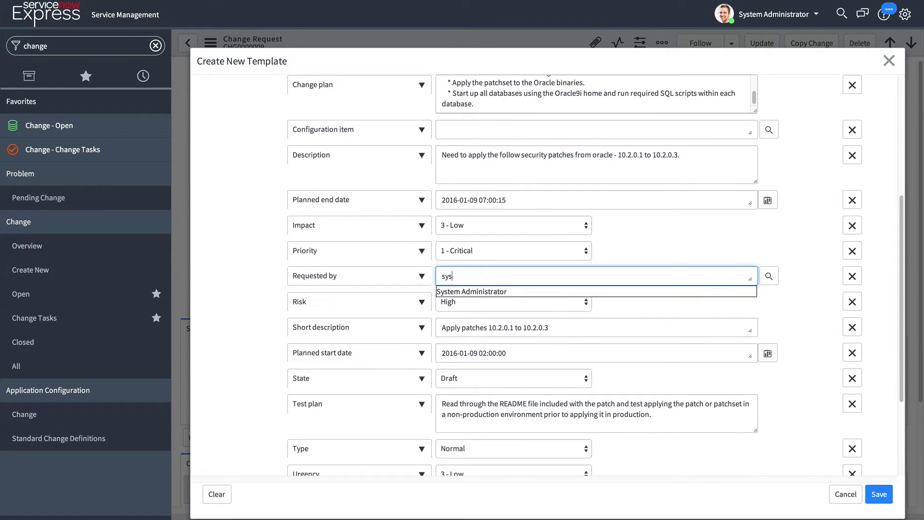
click(489, 292)
- Remove Planned start date, Planned end date, Work end and Work start from the template
scroll(605, 335, down, 1)
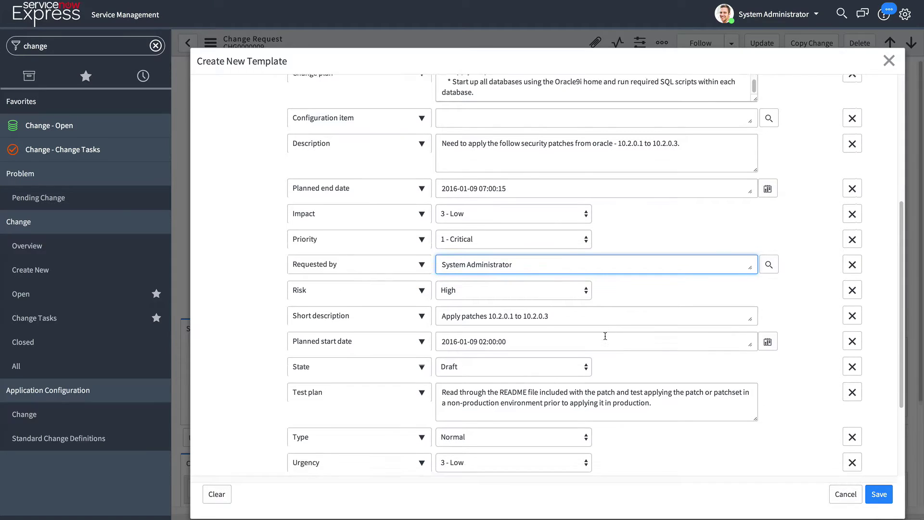
scroll(605, 335, down, 1)
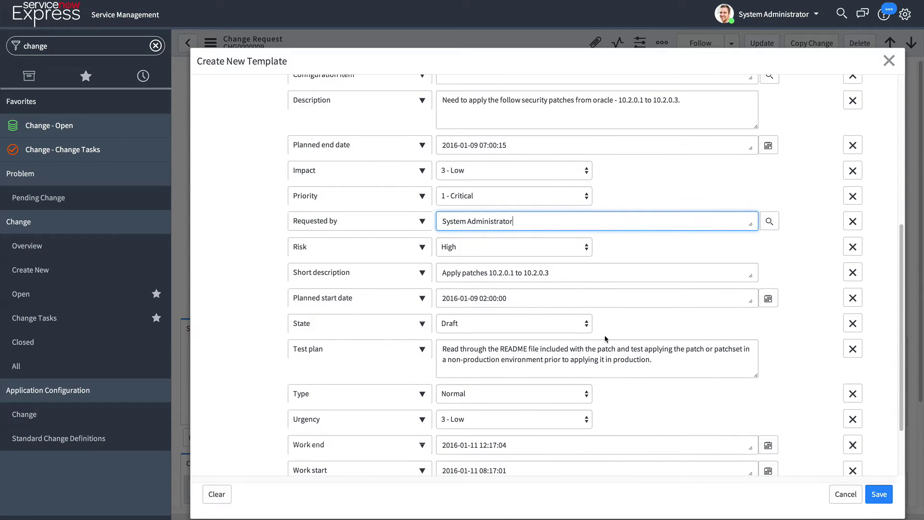
click(853, 298)
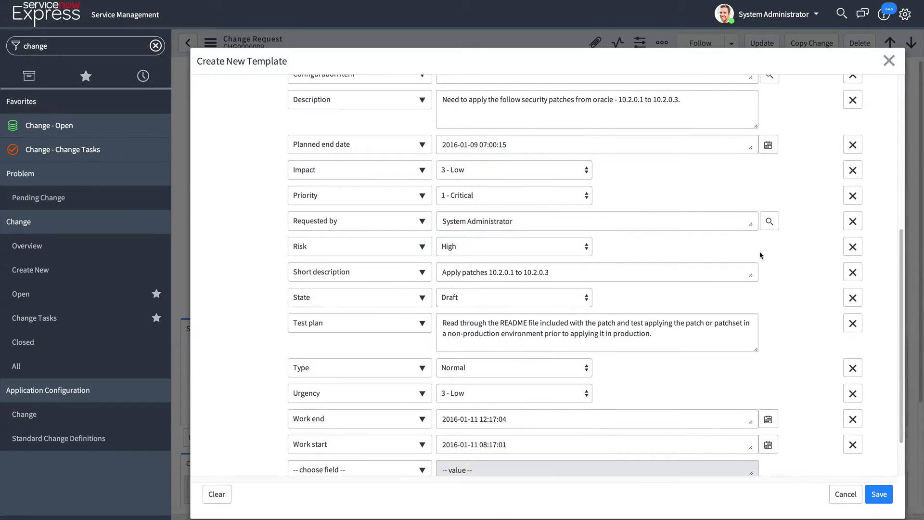
click(851, 151)
click(852, 394)
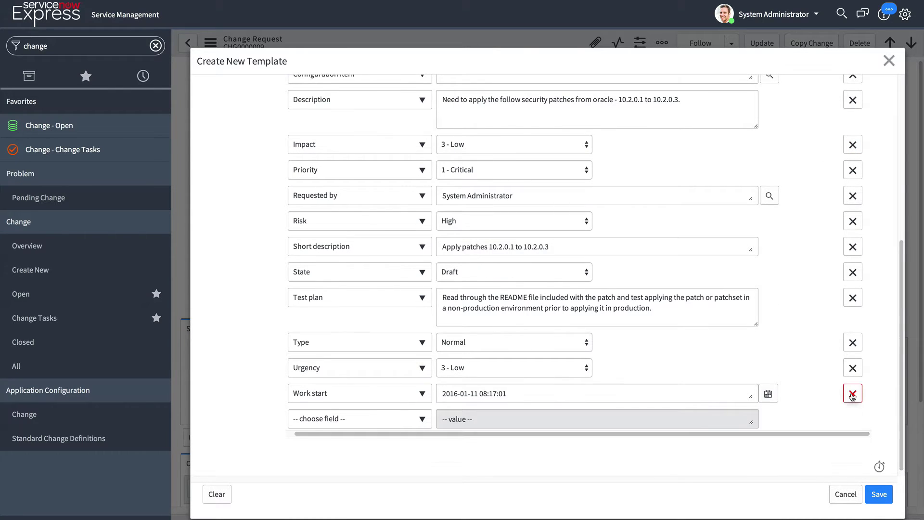
click(852, 394)
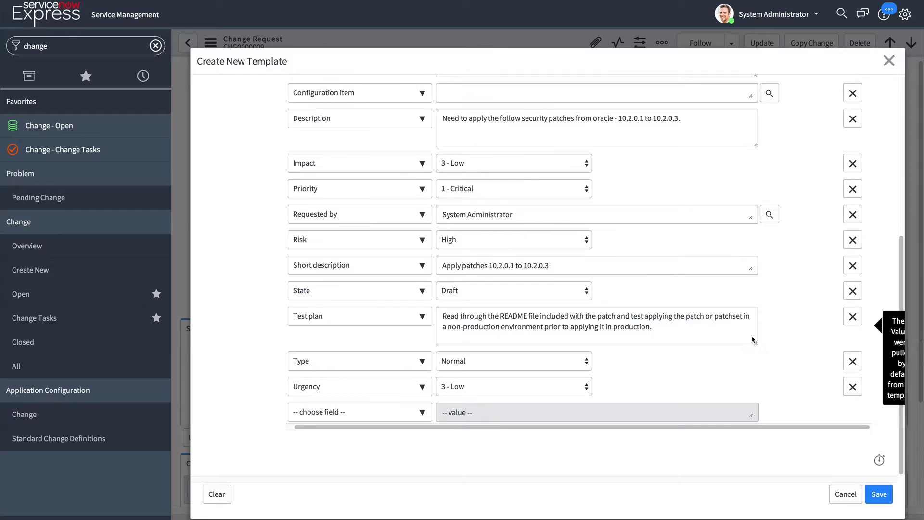
scroll(752, 337, up, 5)
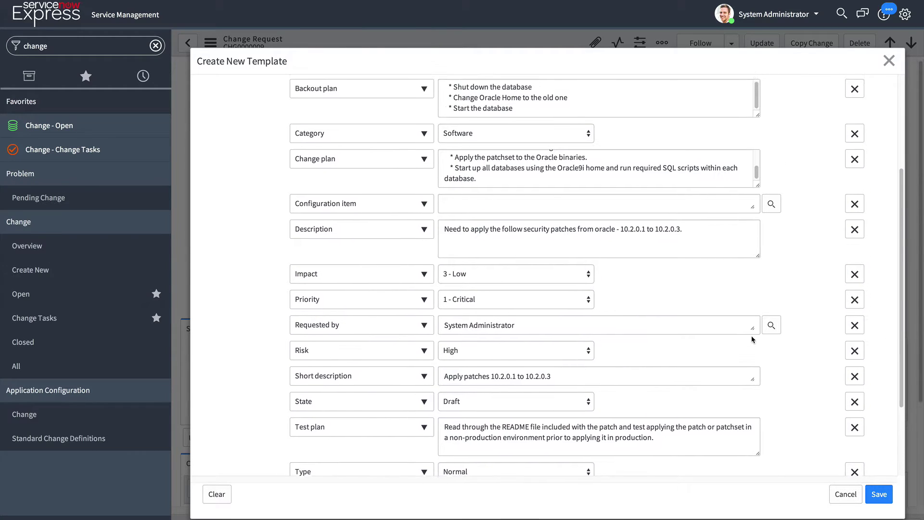
scroll(752, 337, up, 5)
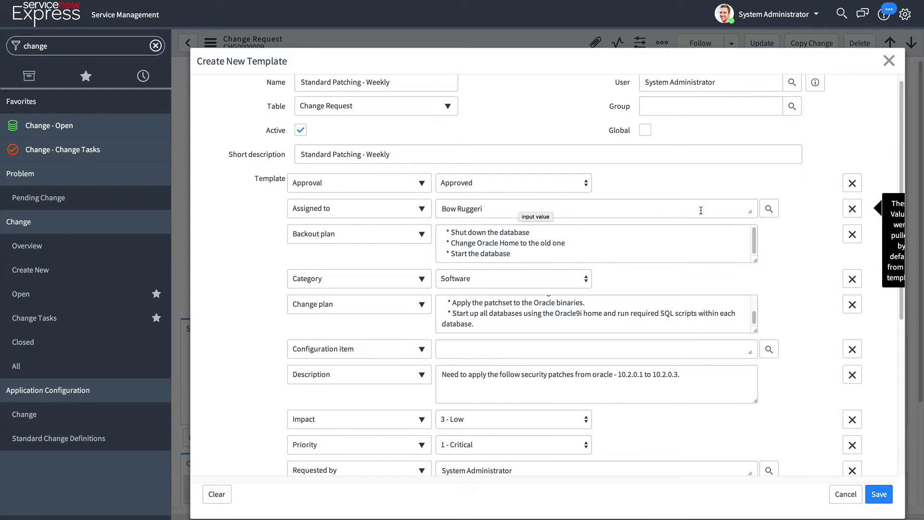
- Add Assignment group set to Database to the template, then save it
scroll(684, 222, down, 10)
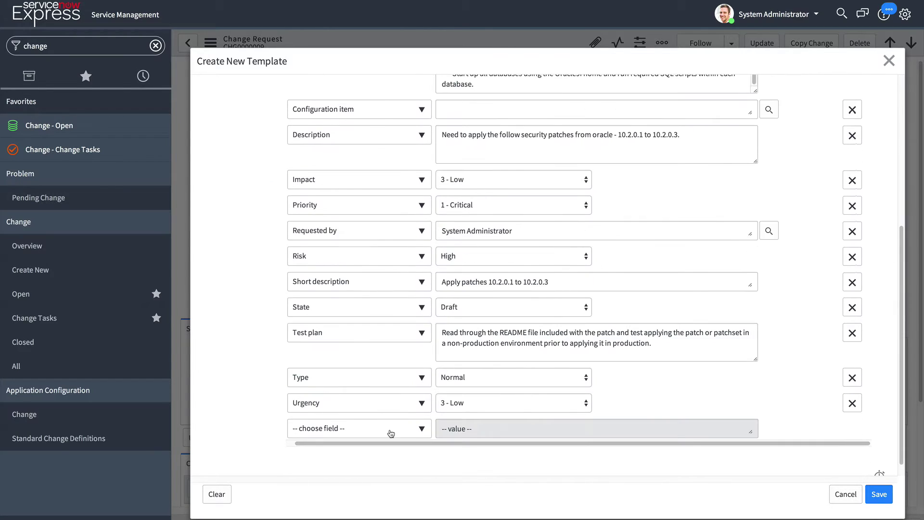
click(389, 431)
text(assi)
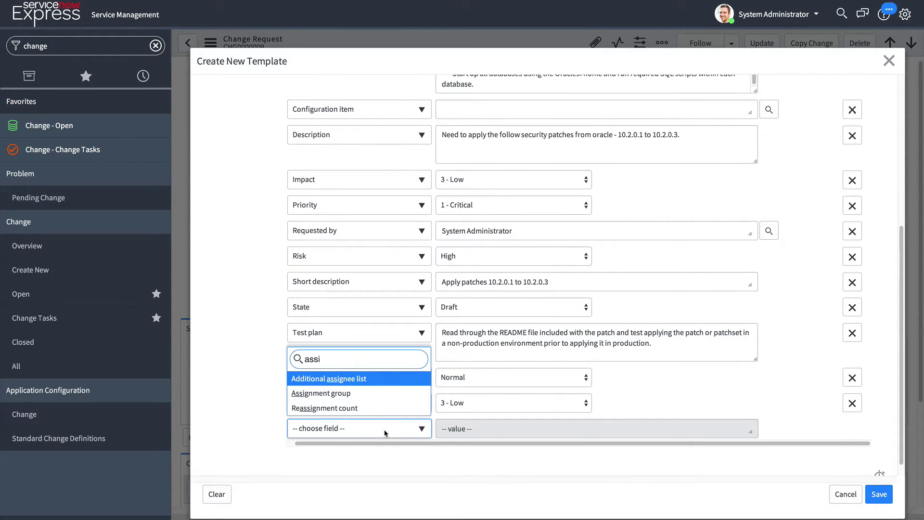
click(366, 398)
click(467, 428)
text(data)
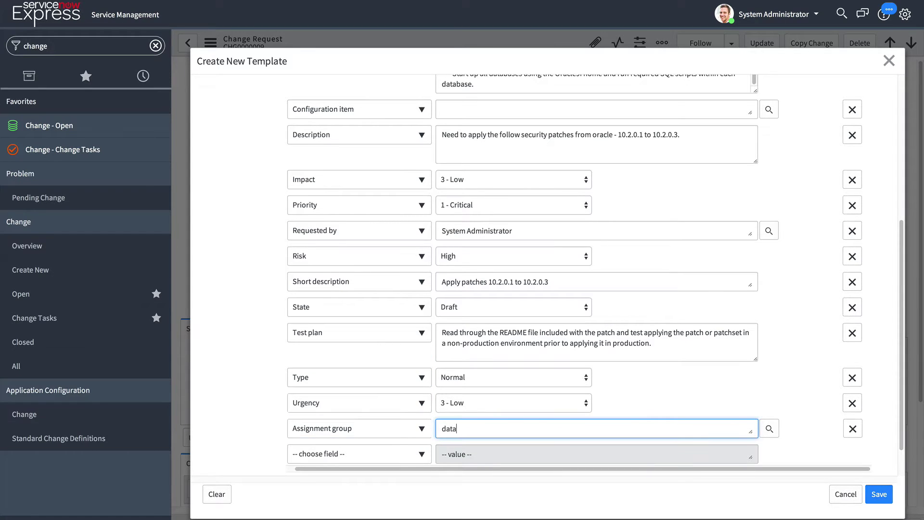
click(470, 441)
click(250, 362)
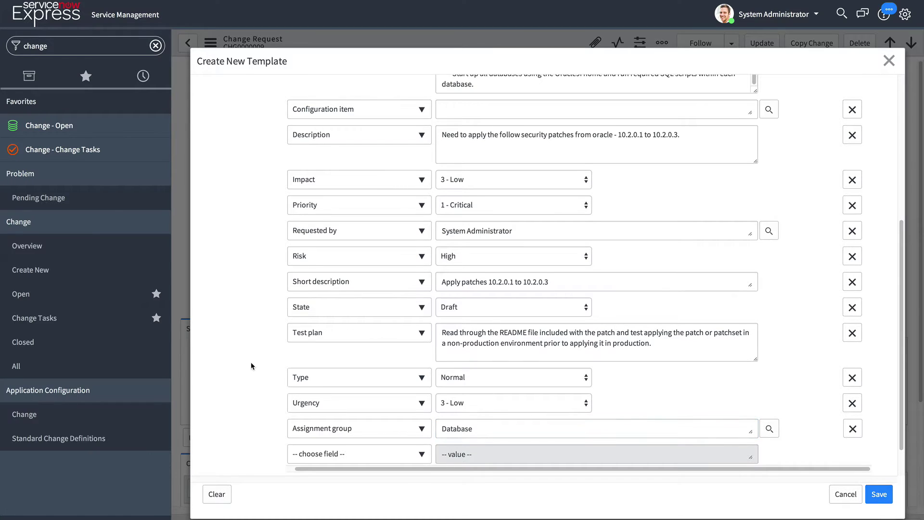
scroll(250, 362, up, 5)
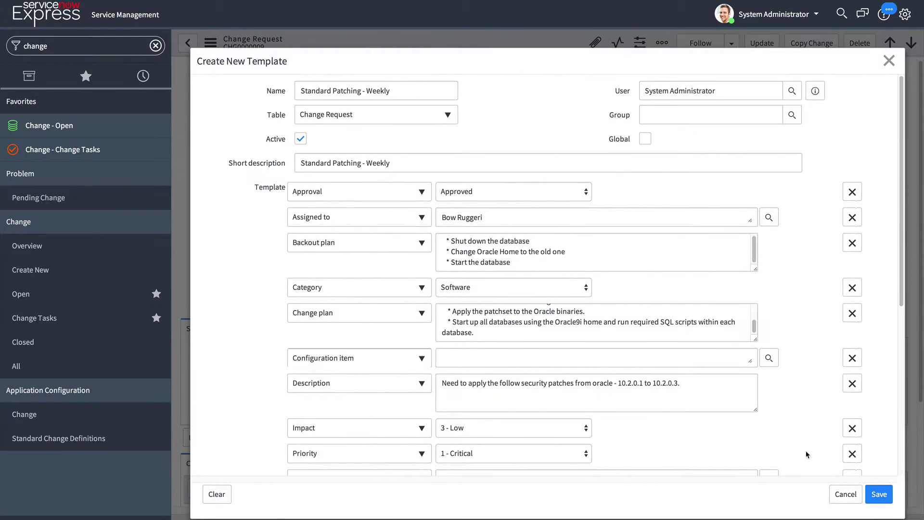
click(884, 496)
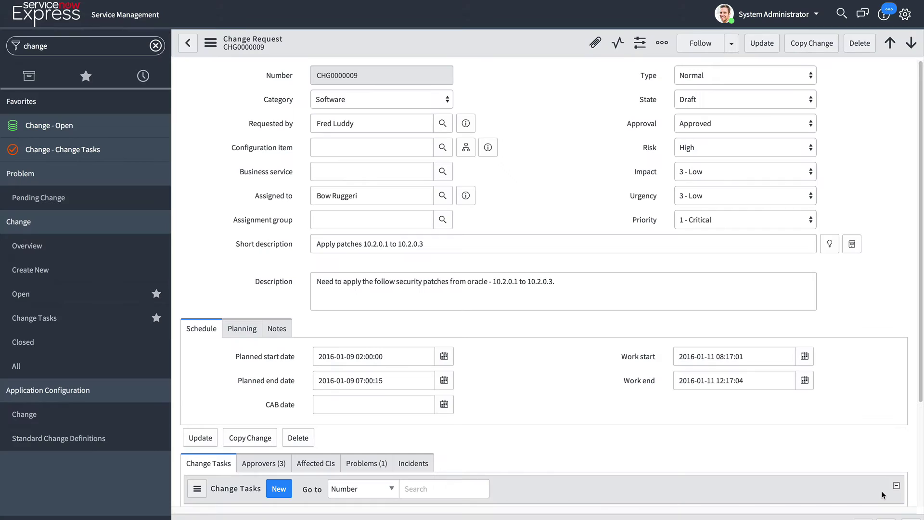
- Go to Scheduler > Scheduled Jobs and begin a new scheduled job record
double_click(37, 46)
text(schedul)
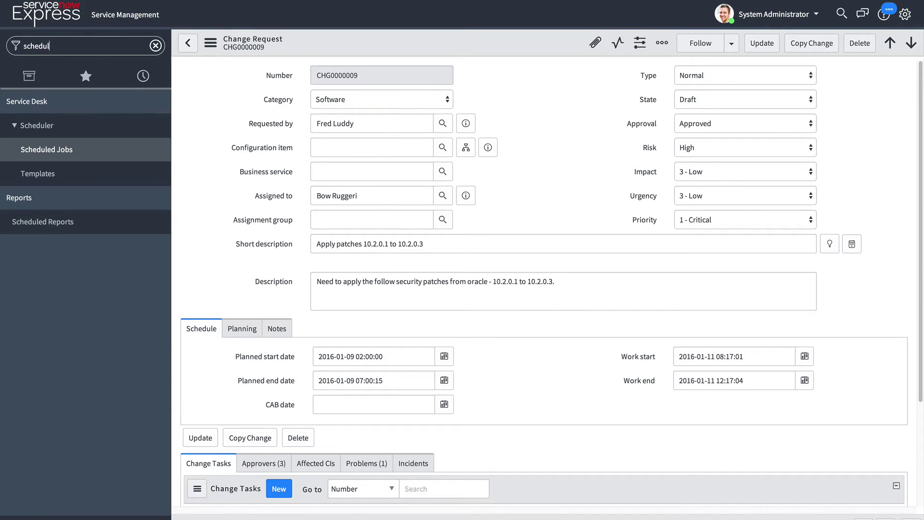
click(35, 151)
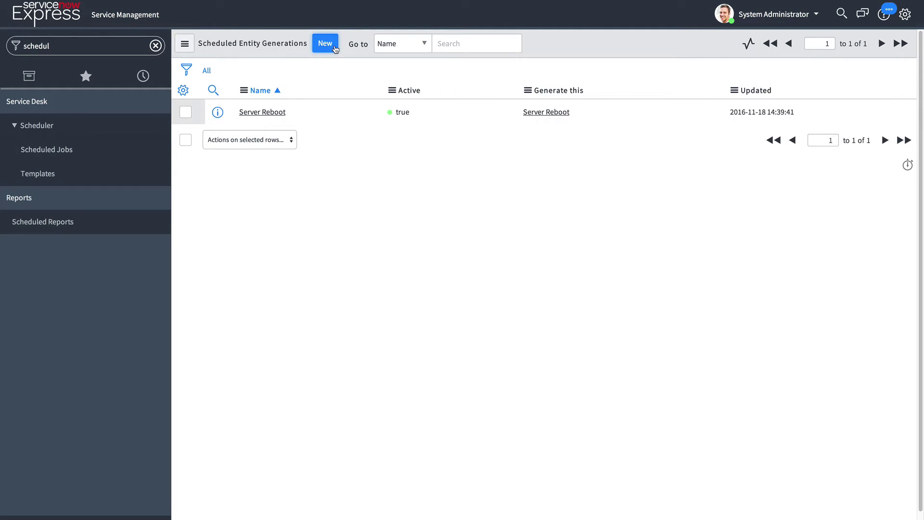
click(325, 44)
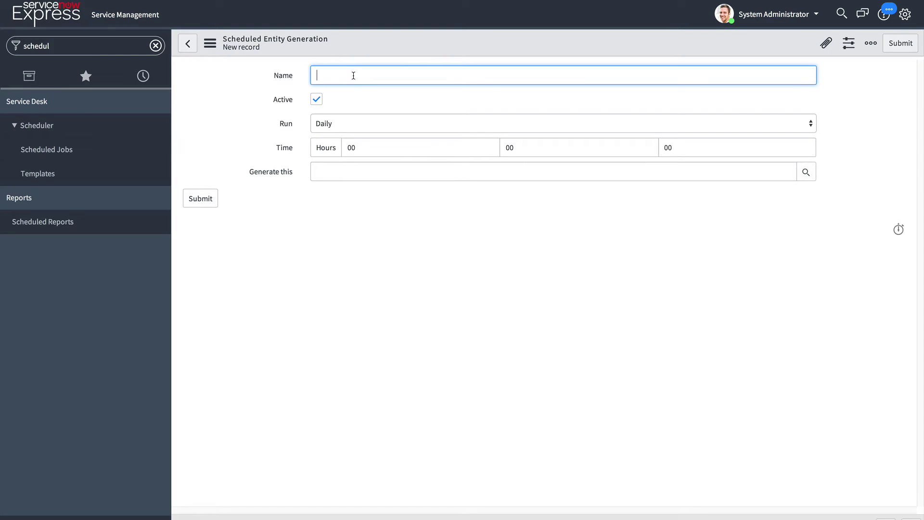
- Name the job 'Weekly Patching' and set it to run weekly at hour 7
text(Weekly Patching)
click(416, 120)
click(398, 132)
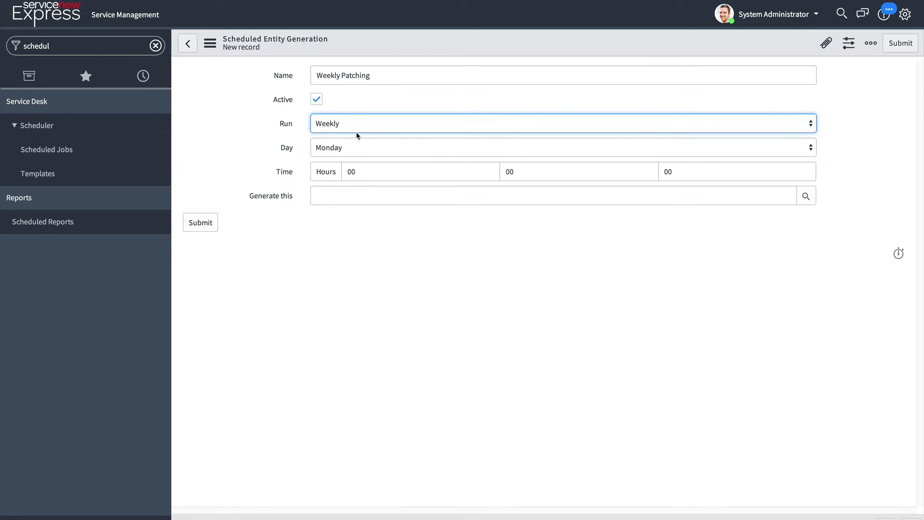
click(355, 171)
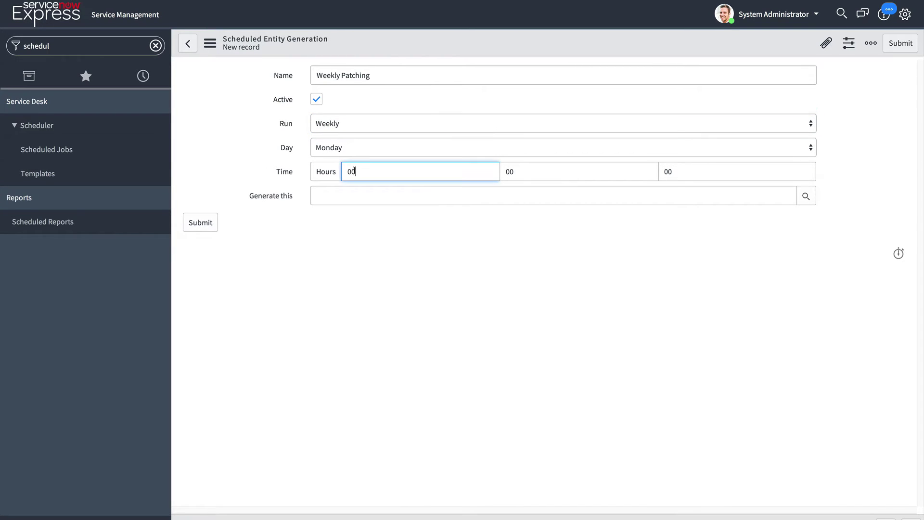
key(BackSpace)
text(7)
click(383, 244)
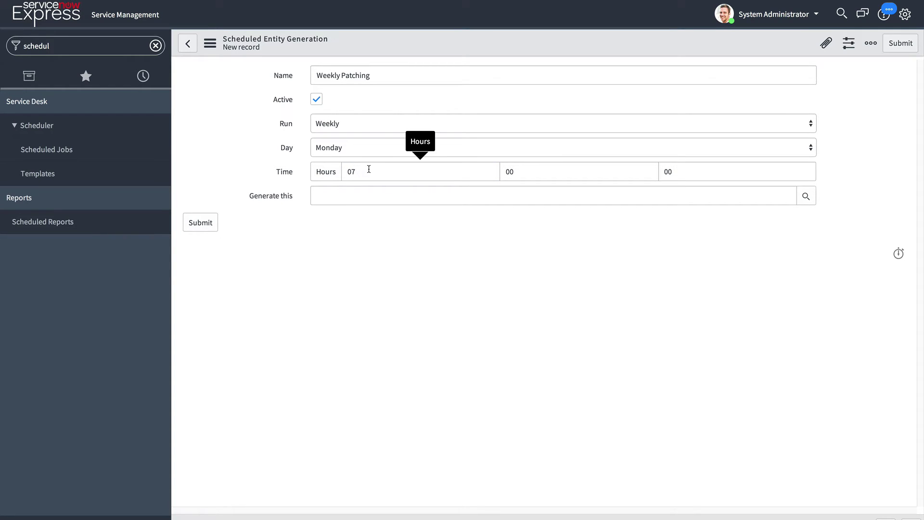
drag(369, 168, 345, 171)
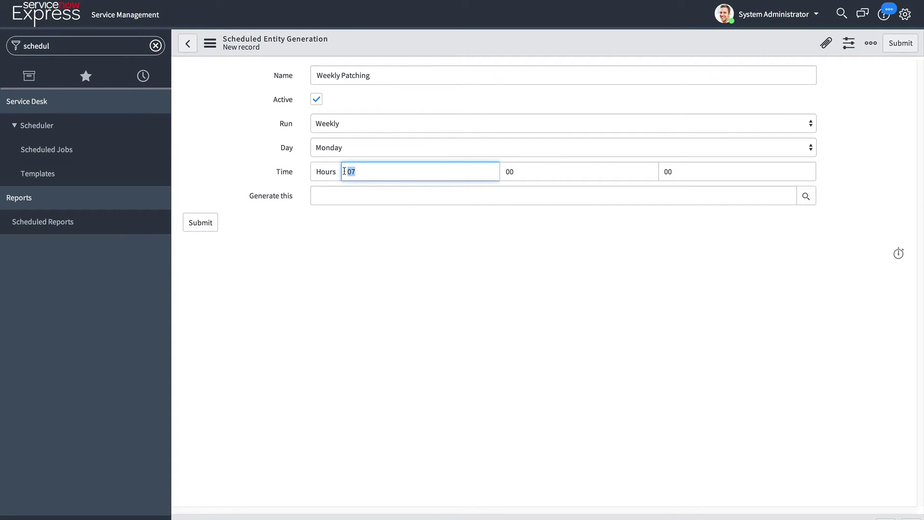
text(19)
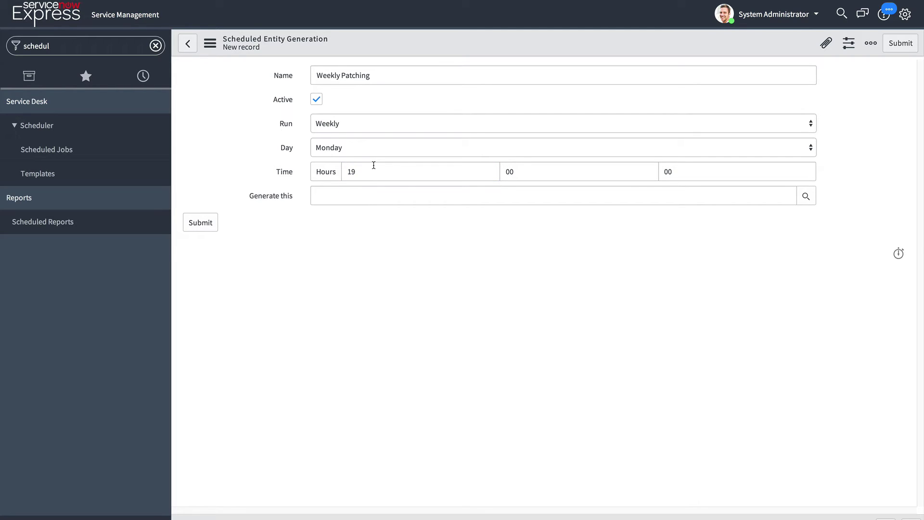
click(323, 171)
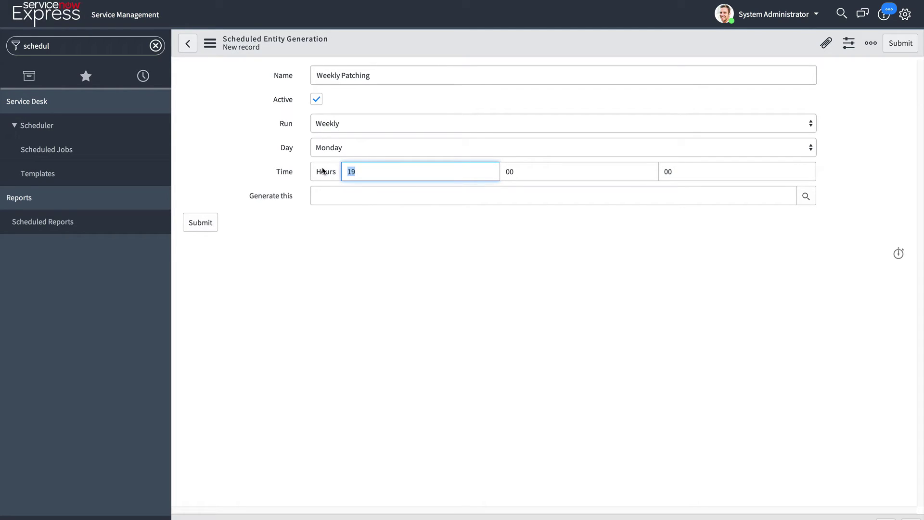
text(7)
click(425, 285)
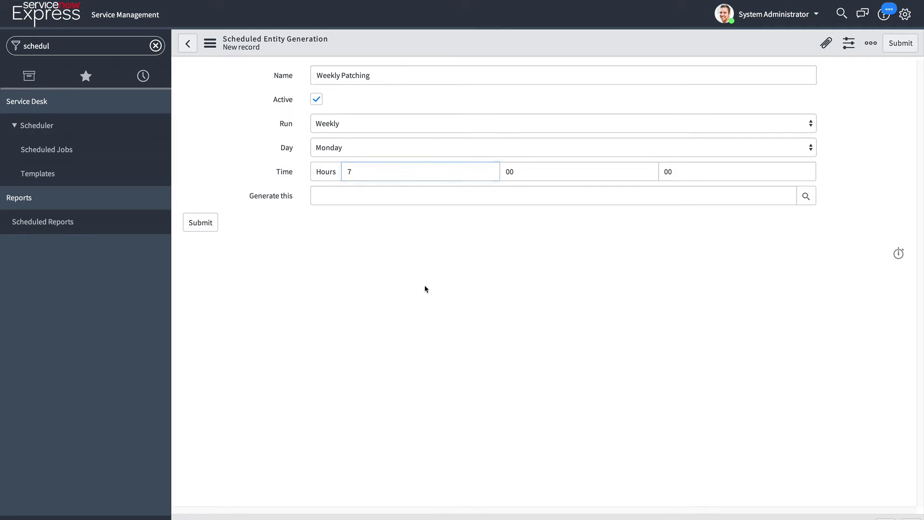
- Choose Standard Patching - Weekly as the template to generate
click(474, 190)
text(*pa)
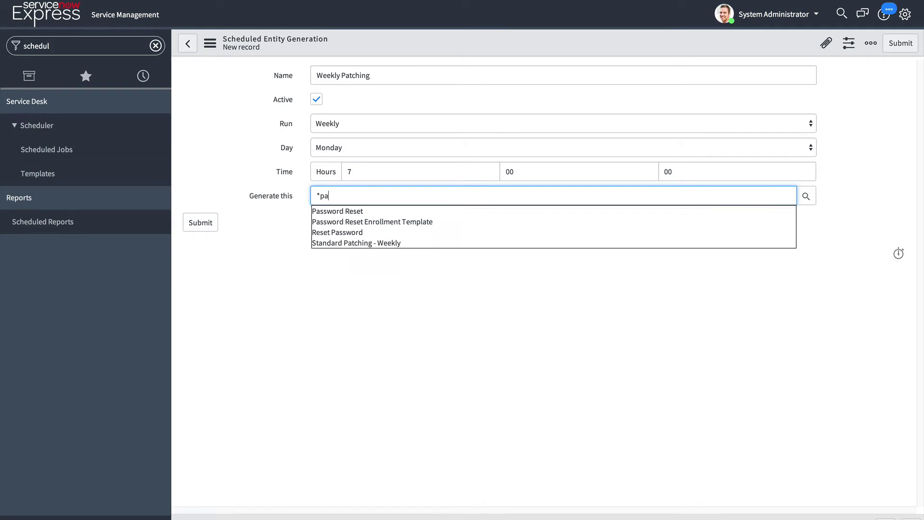
click(436, 242)
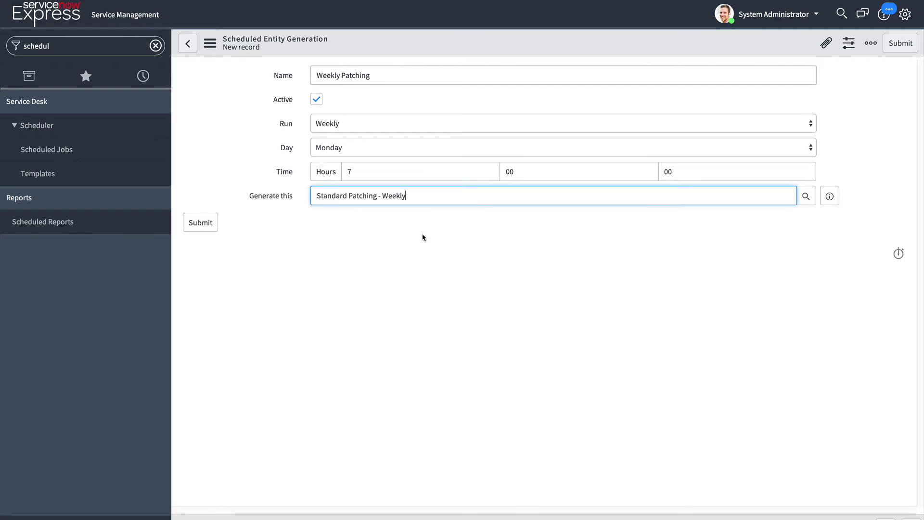
click(425, 224)
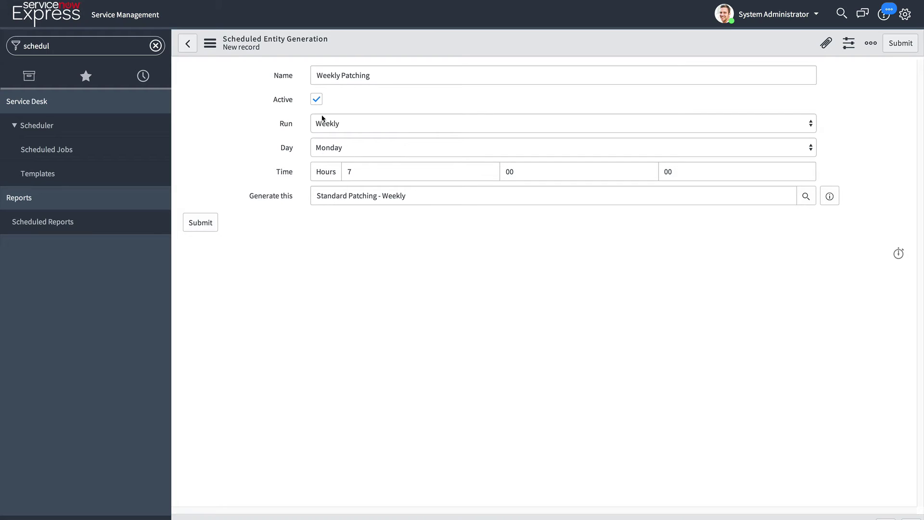
- Change Run to Periodically with a 50-second repeat interval and submit the job
click(351, 127)
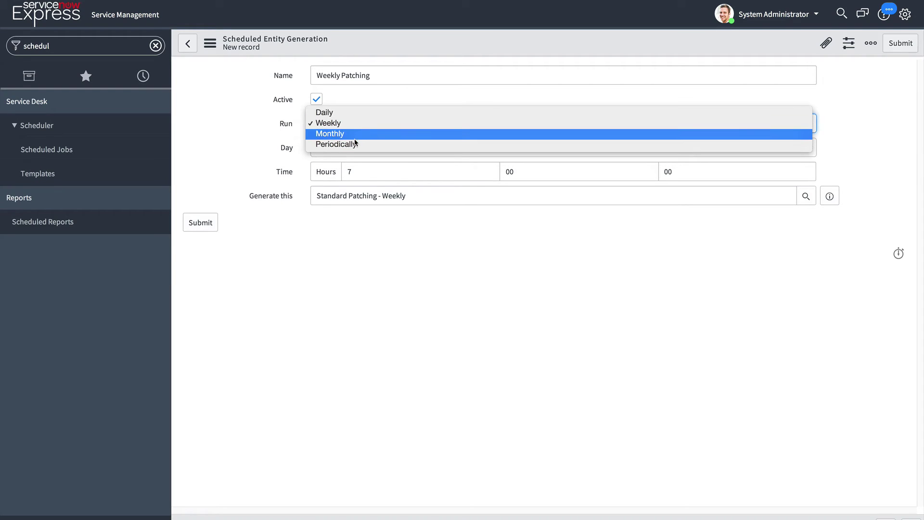
click(355, 143)
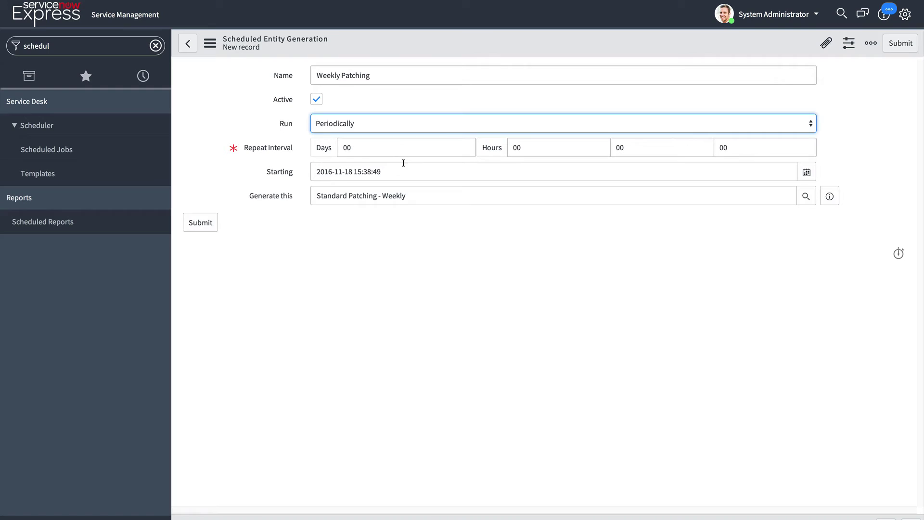
click(724, 147)
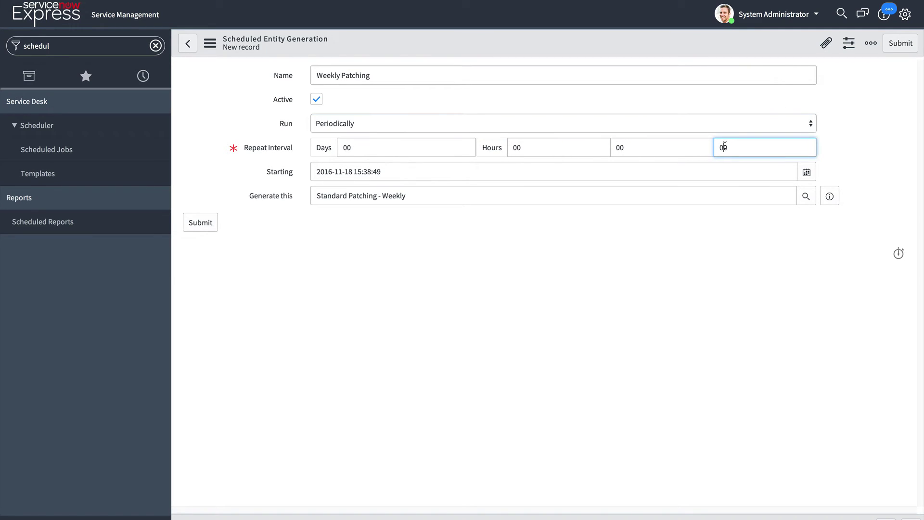
text(50)
click(205, 224)
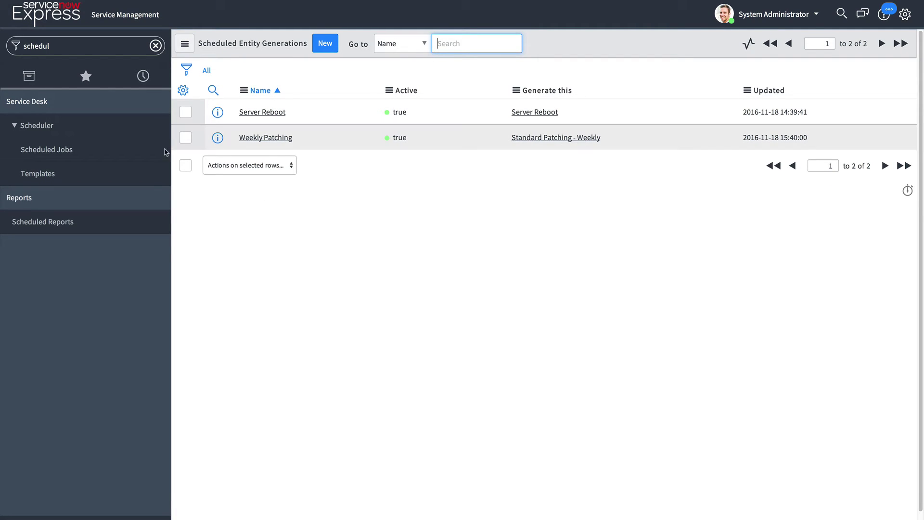
- Open the Change > Open list and refresh it to show the generated patching change
click(67, 47)
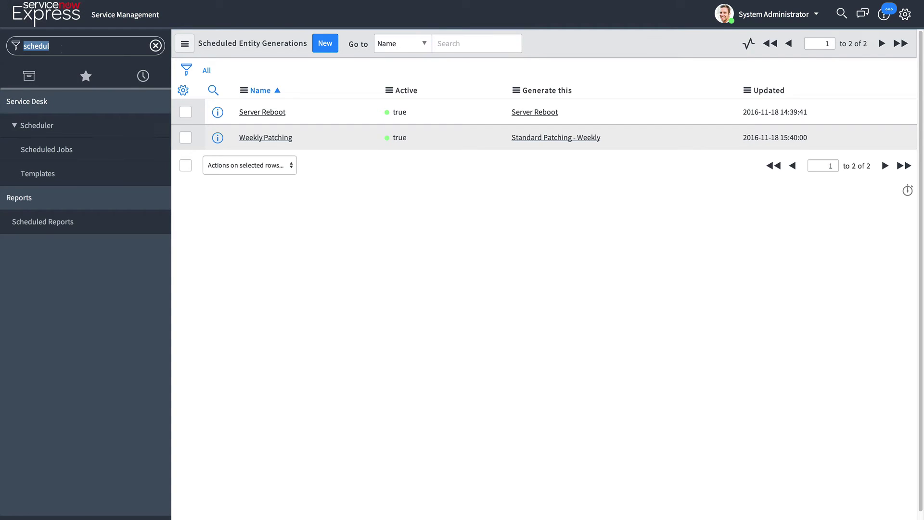
text(change)
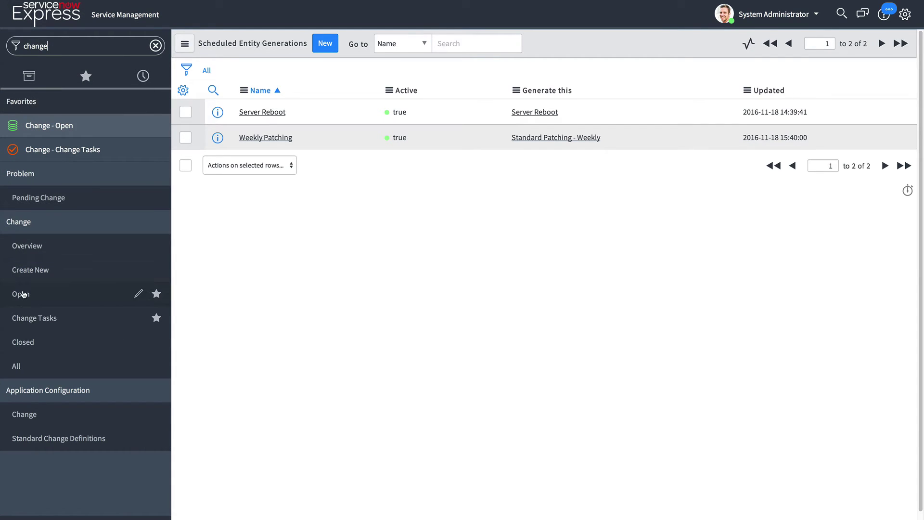
click(23, 295)
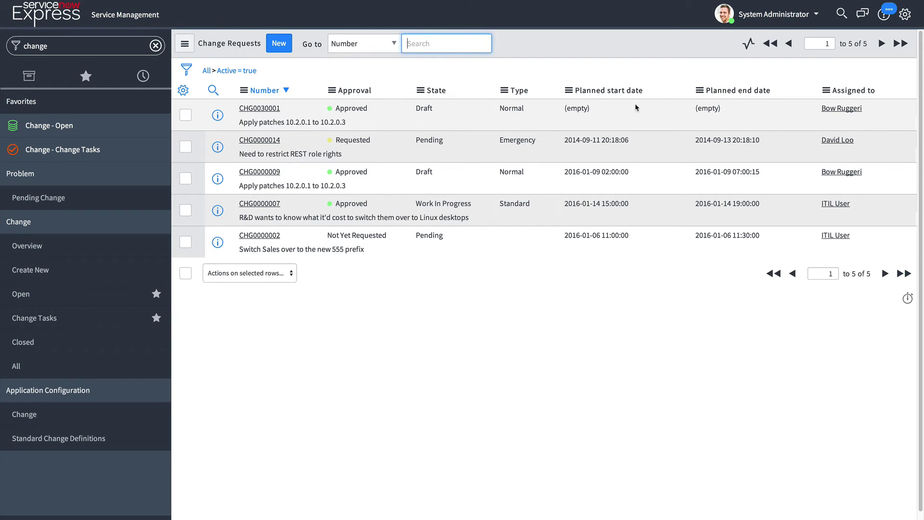
right_click(524, 42)
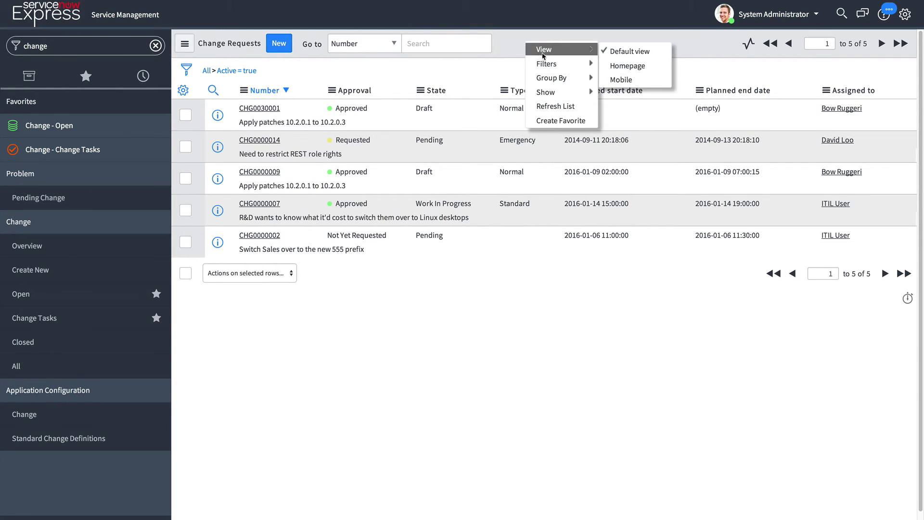
click(549, 104)
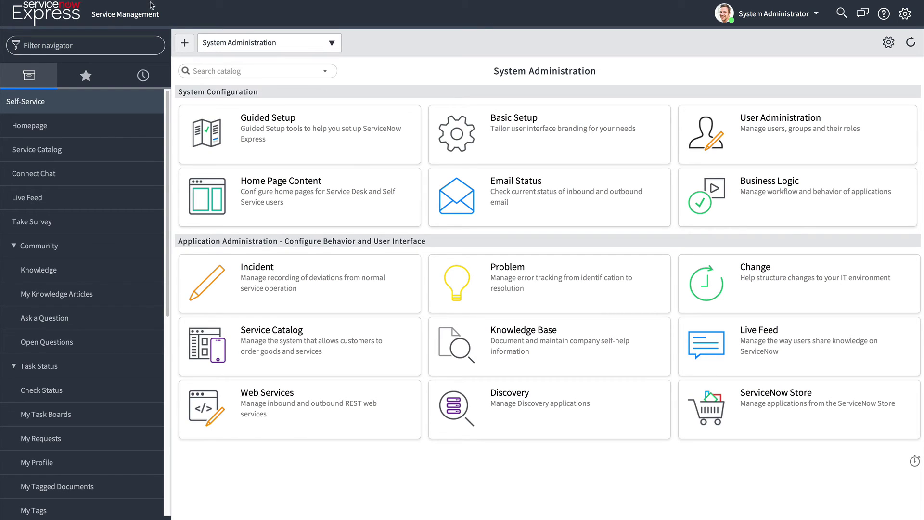
- From the Templates list, start a new template named 'Parent Change'
click(62, 45)
text(template)
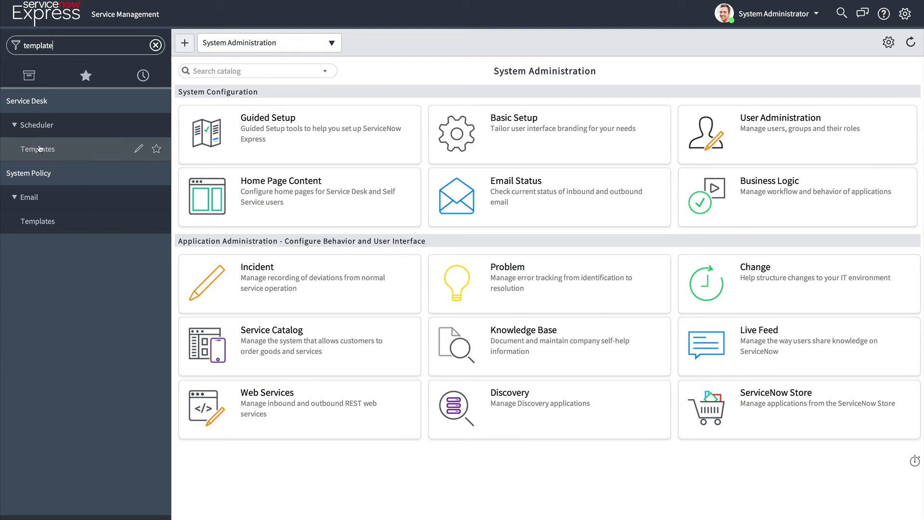
click(40, 150)
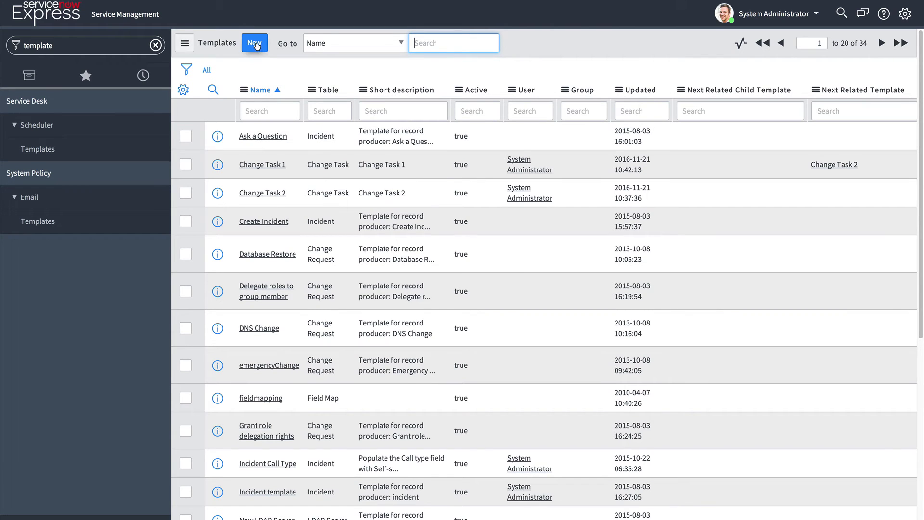
click(256, 44)
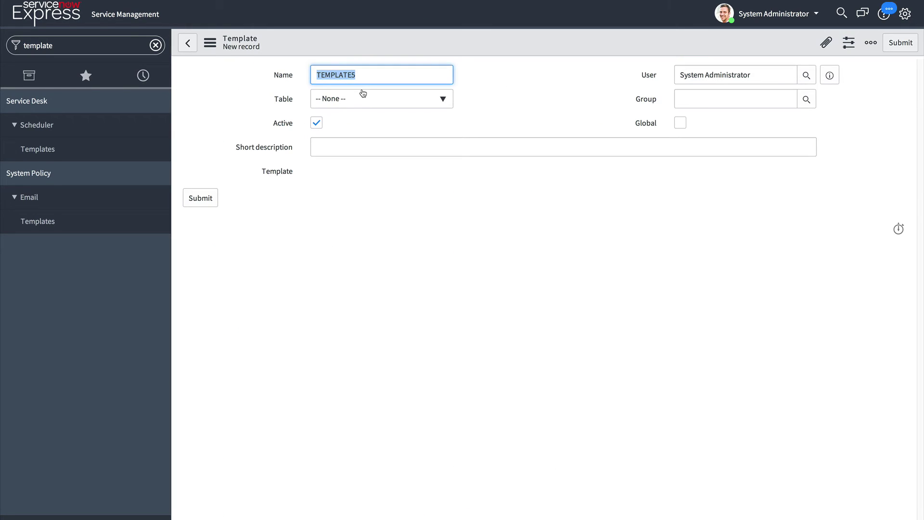
text(Parent CHange)
- Set the table to Change Request, add Short description = Parent Change, and submit
click(391, 98)
text(cha)
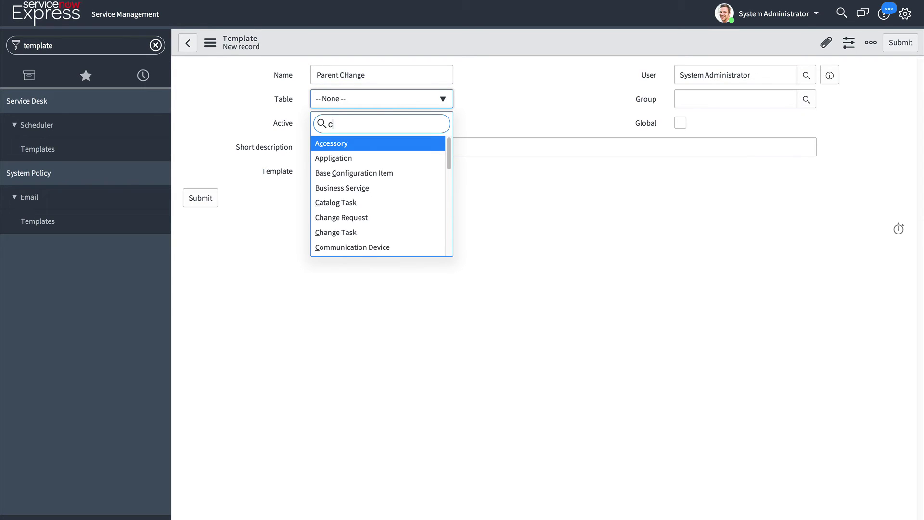
click(368, 143)
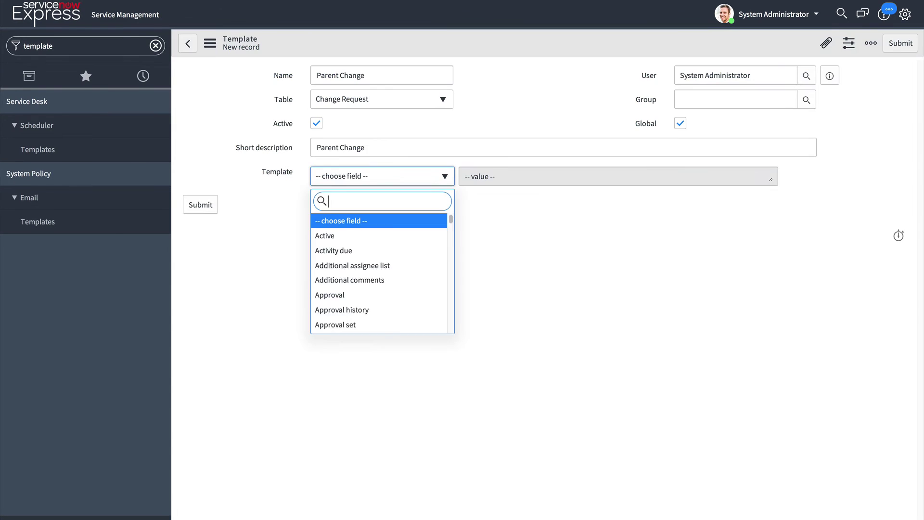
text(sho)
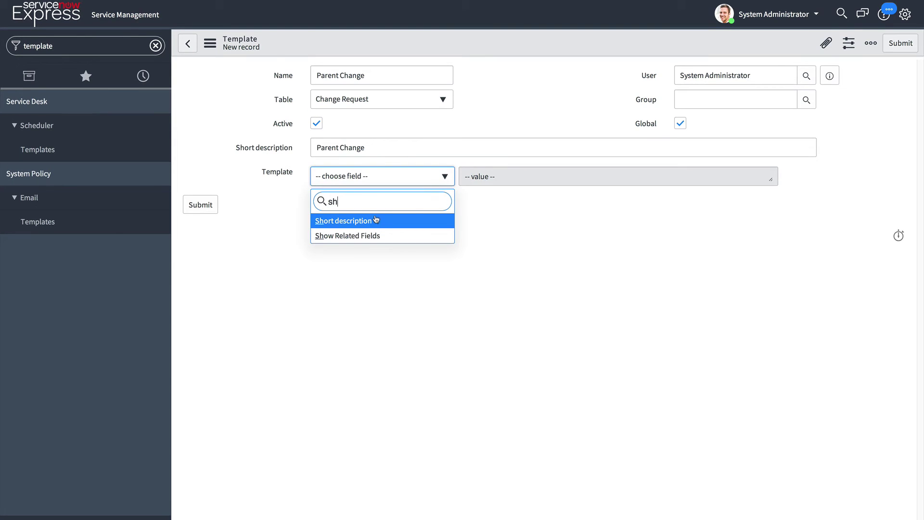
click(376, 219)
click(482, 171)
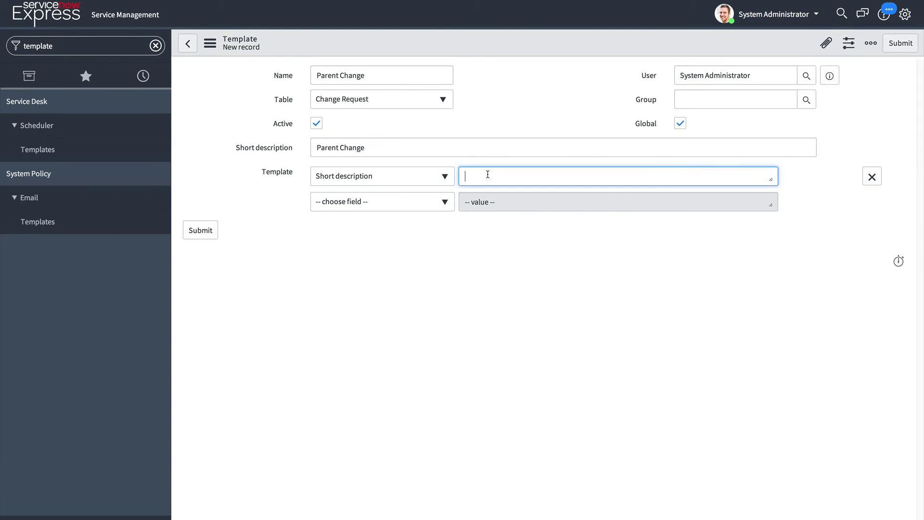
text(Parent Change)
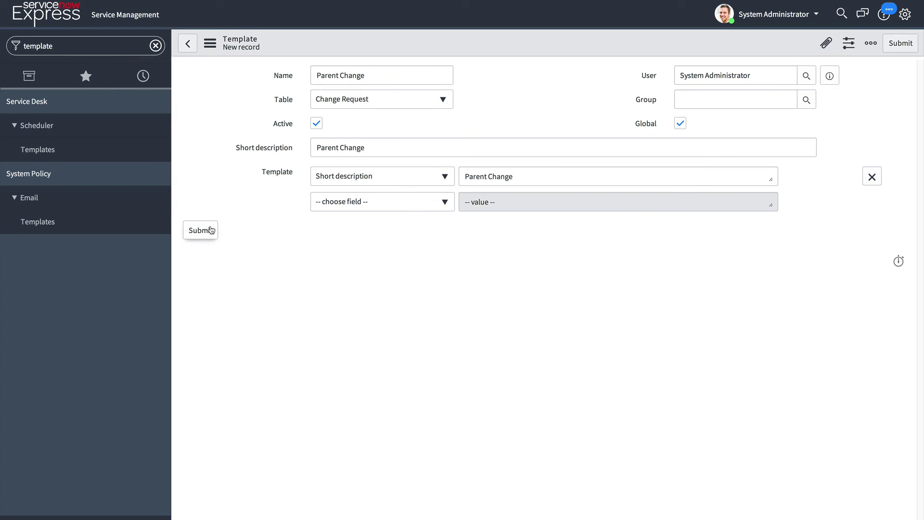
click(211, 230)
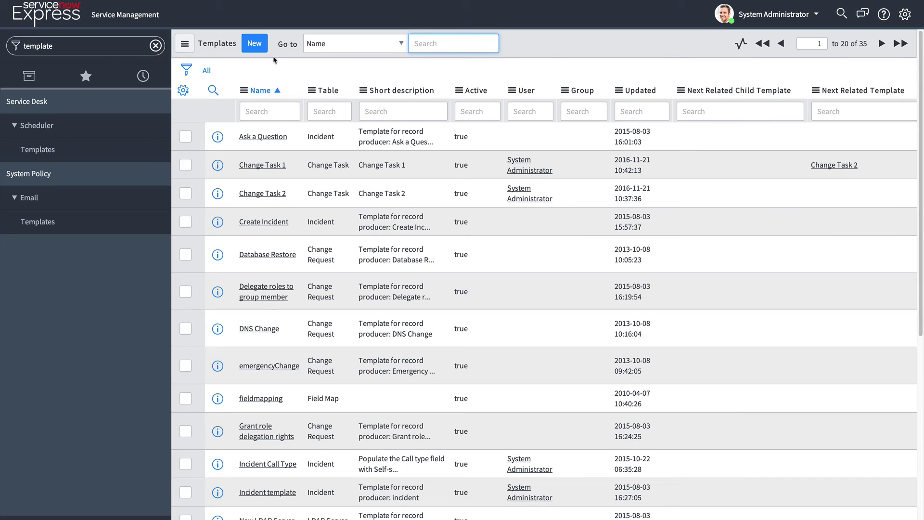
- Start another new template, then discard it and go back to the Templates list
click(255, 44)
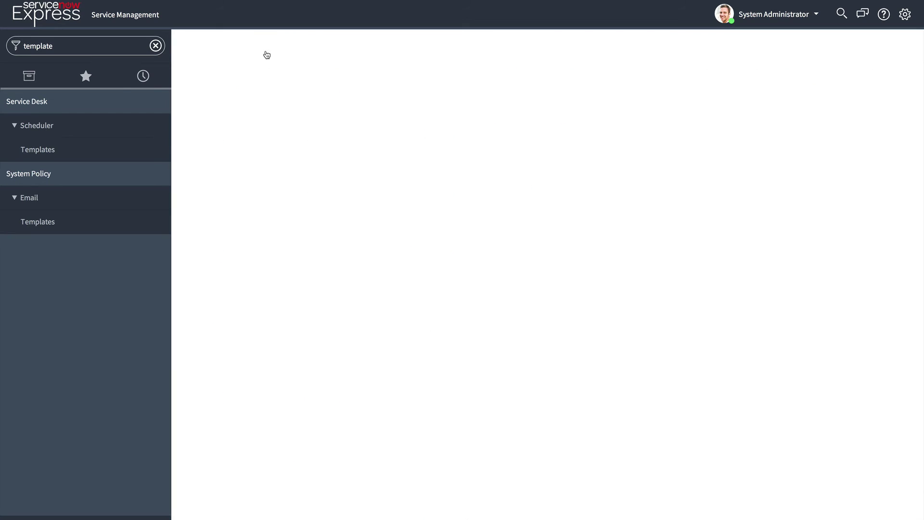
click(184, 49)
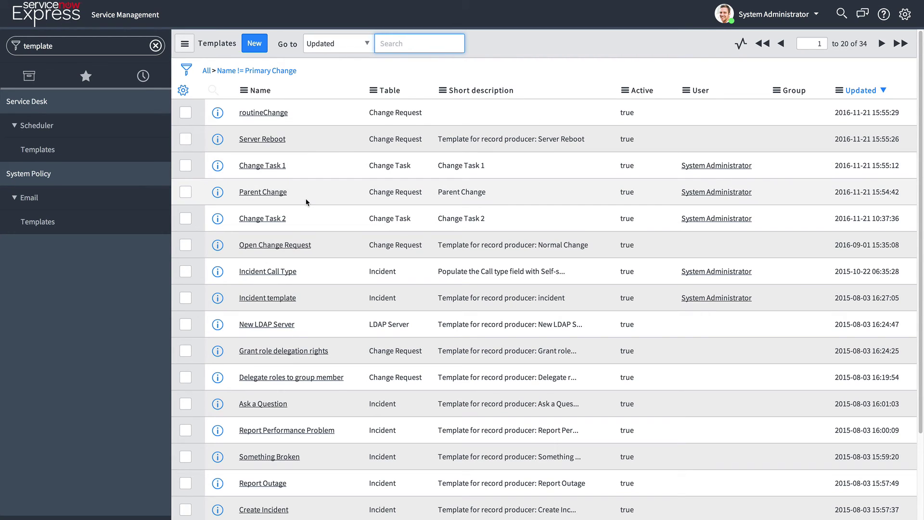
- Move Next Related Child Template and Next Related Template into the list's selected columns and apply
click(184, 91)
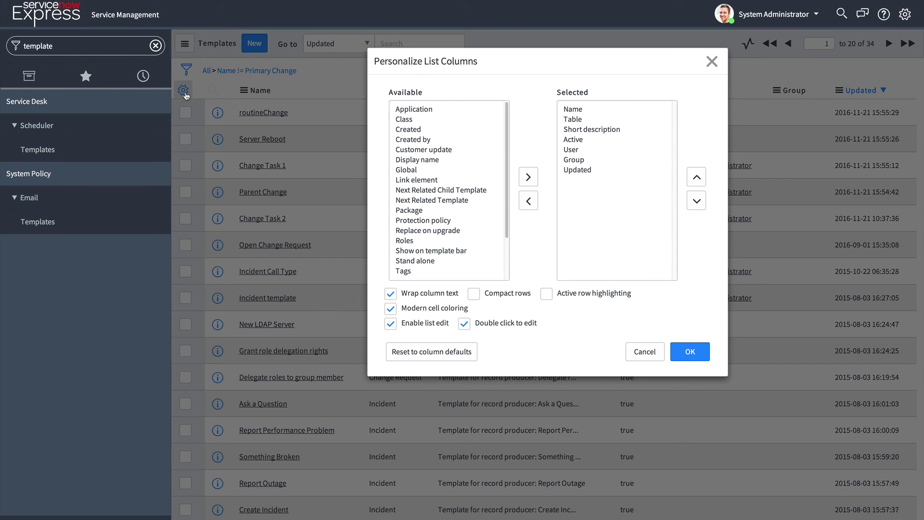
double_click(451, 191)
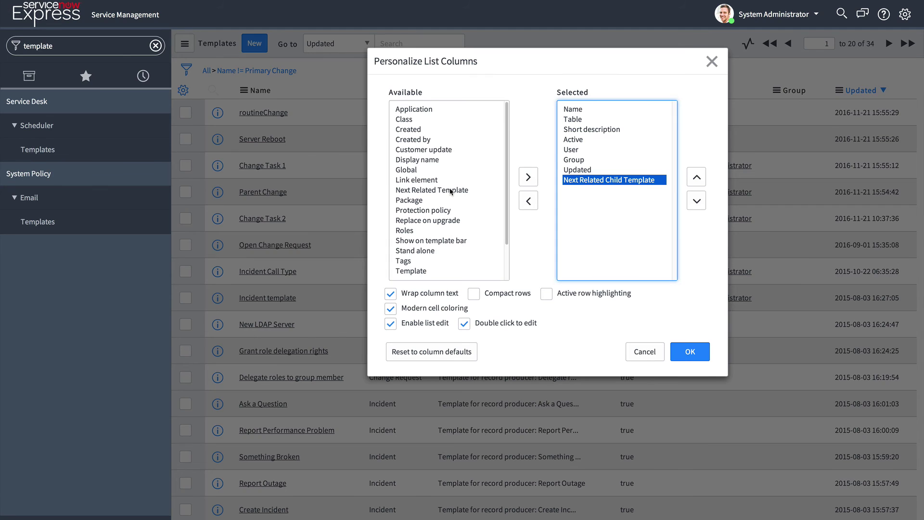
double_click(436, 191)
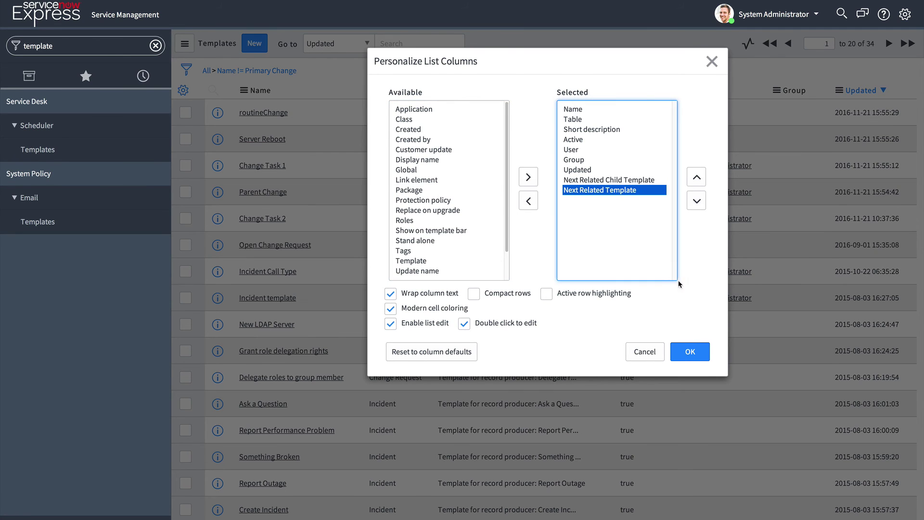
click(691, 353)
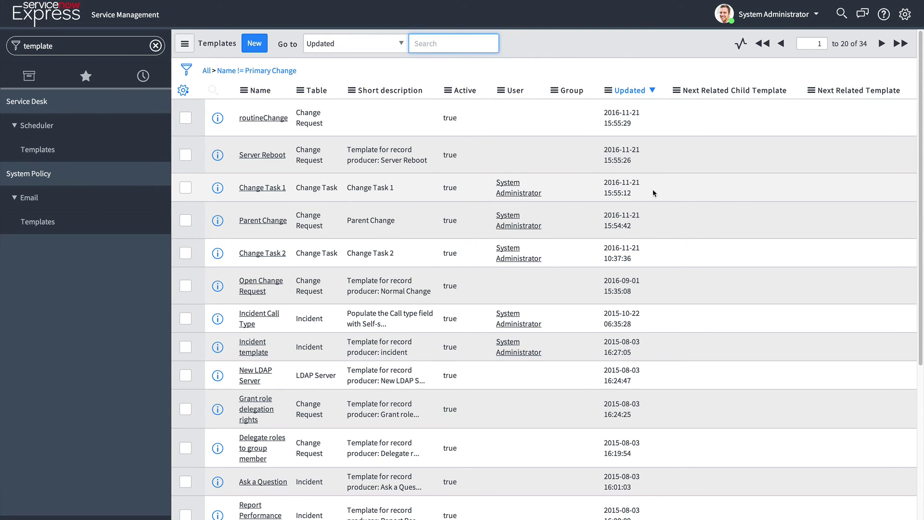
- Set Parent Change's Next Related Child Template to Change Task 1
double_click(690, 192)
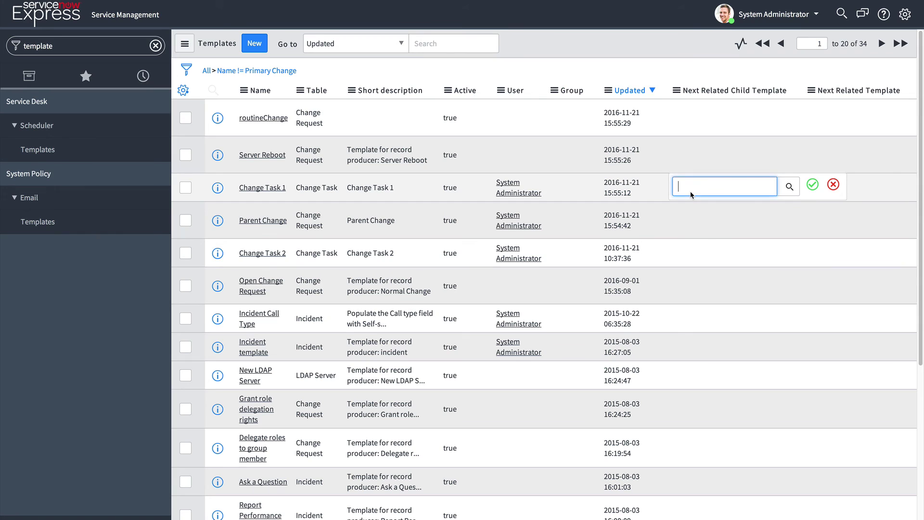
double_click(689, 230)
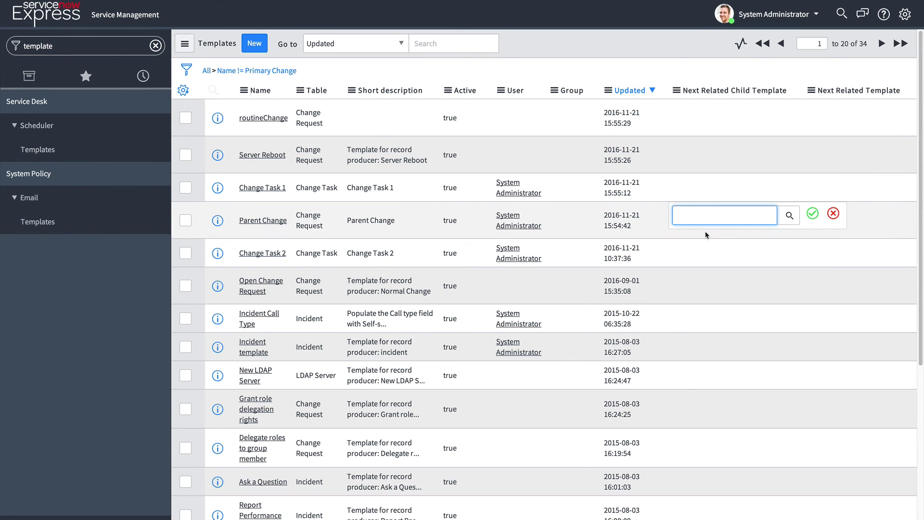
text(ch)
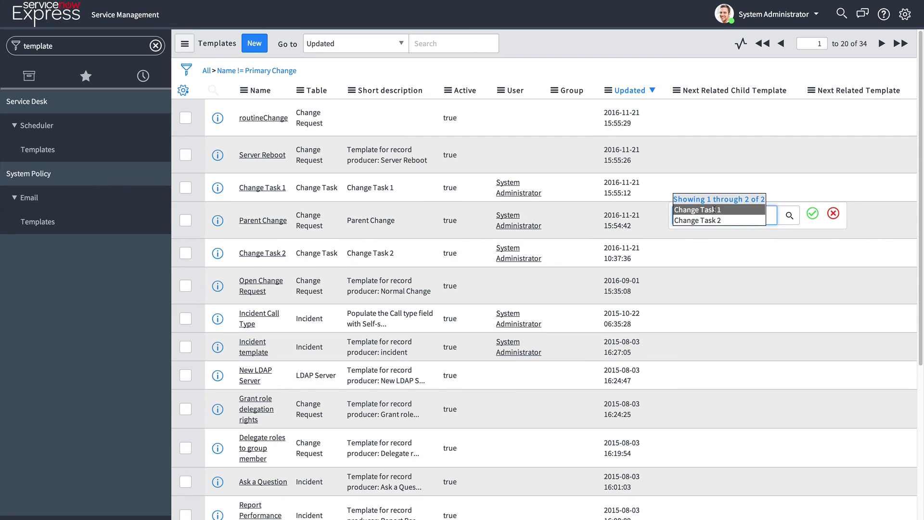
click(697, 210)
click(812, 213)
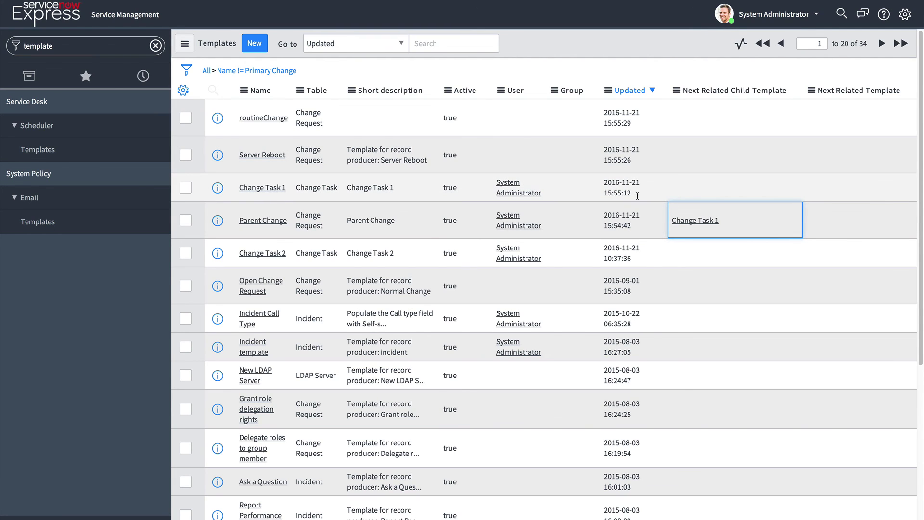
- Set Change Task 1's Next Related Template to Change Task 2
double_click(834, 186)
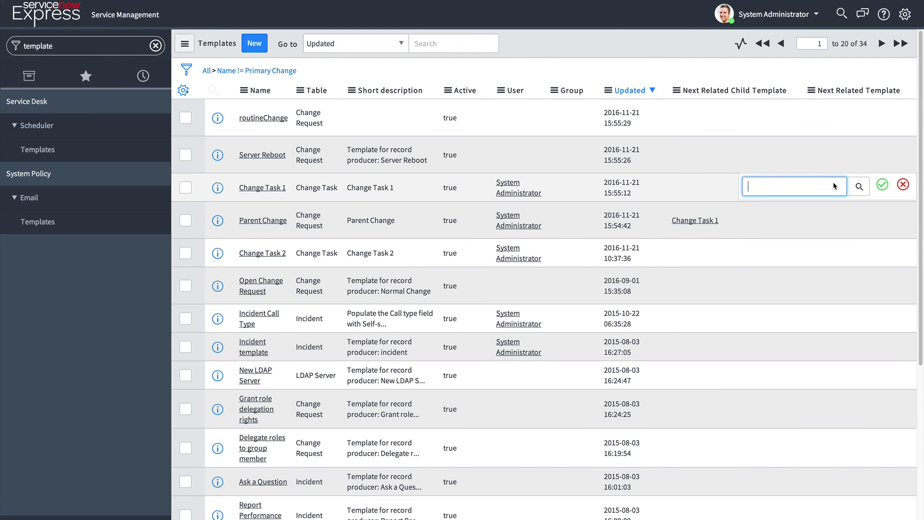
text(change t)
click(824, 195)
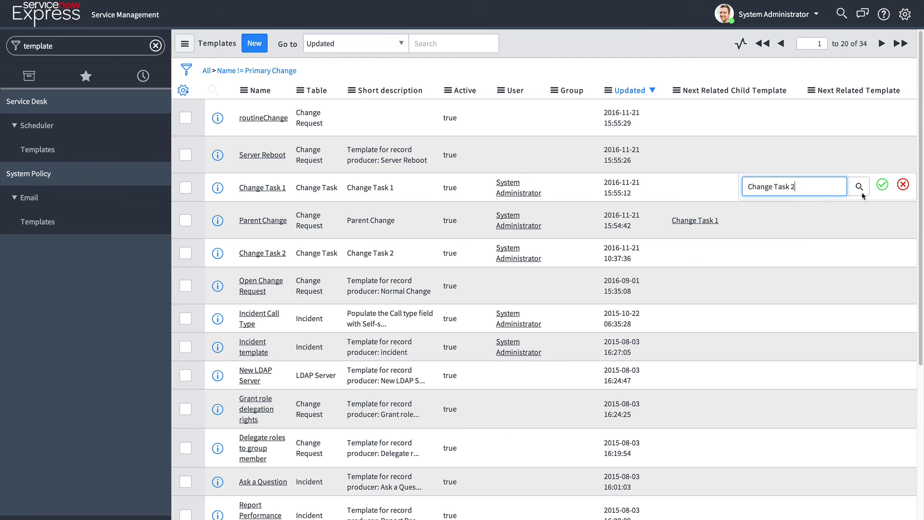
click(882, 185)
click(842, 215)
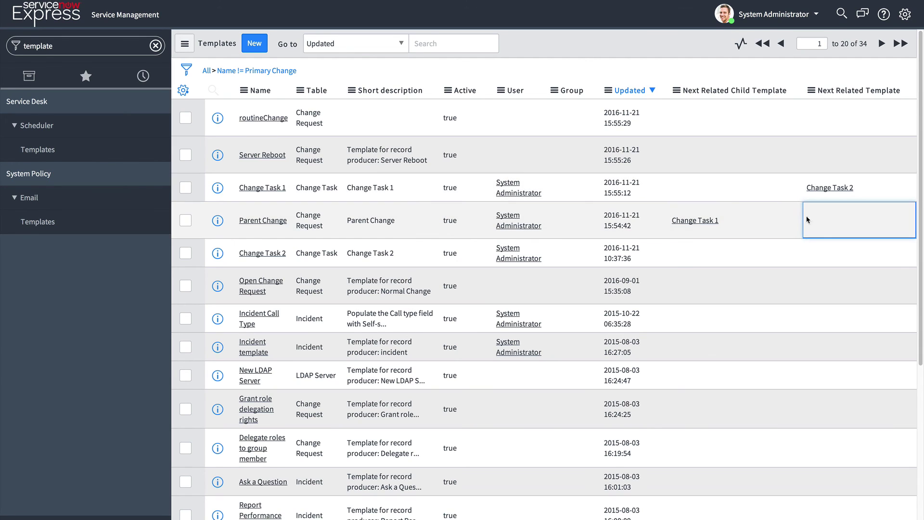
- Add the Change Task->Parent related list to the Change Request form and save
click(70, 52)
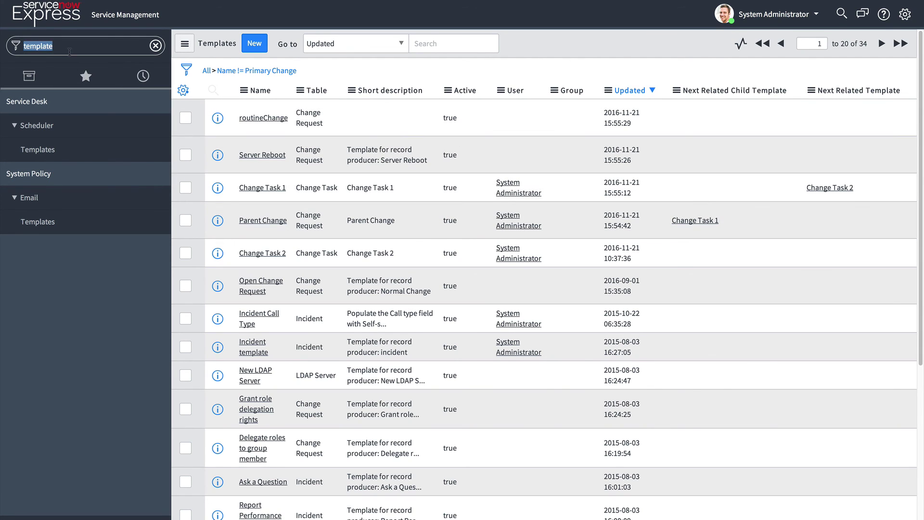
text(change)
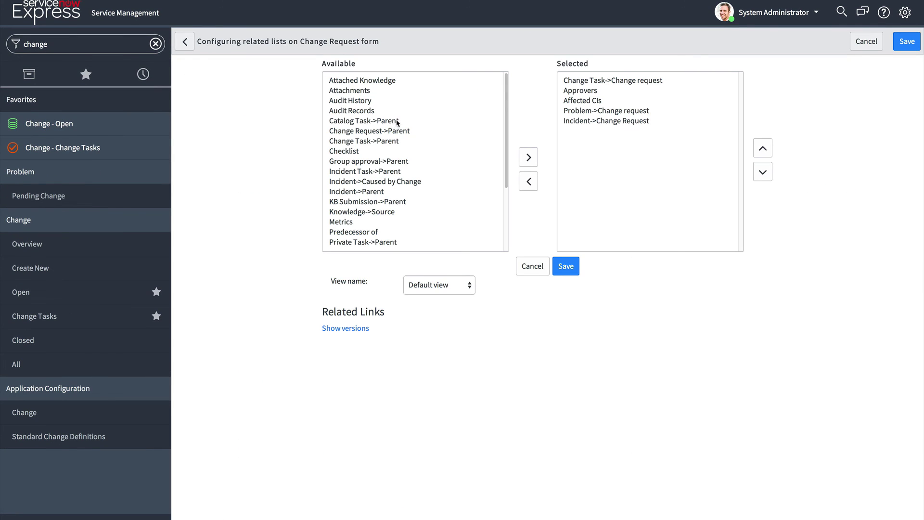
click(373, 141)
double_click(374, 141)
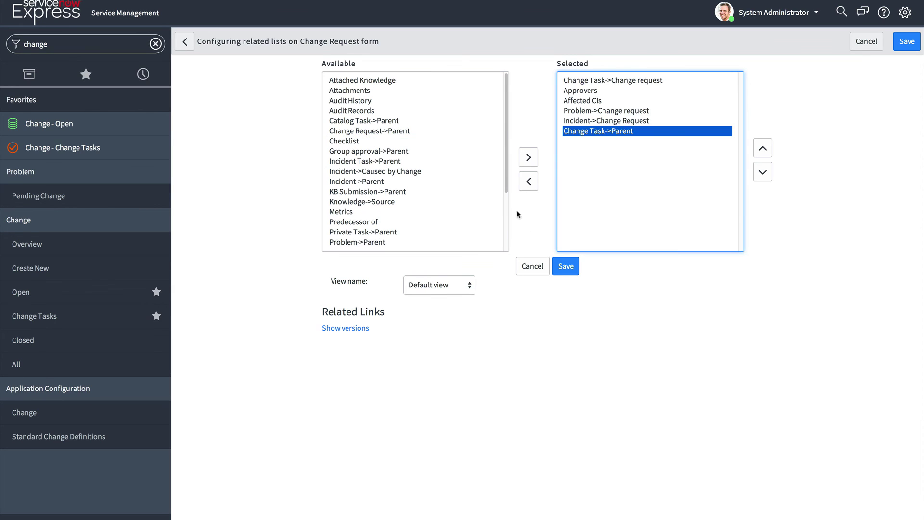
click(567, 264)
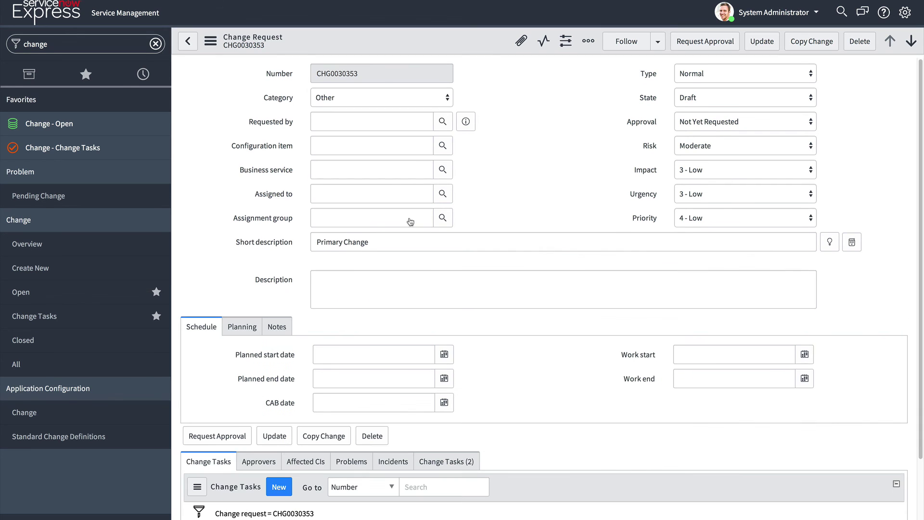
- Show CHG0030353's Change Tasks (2) list with Change Task 1 and Change Task 2
scroll(525, 241, down, 2)
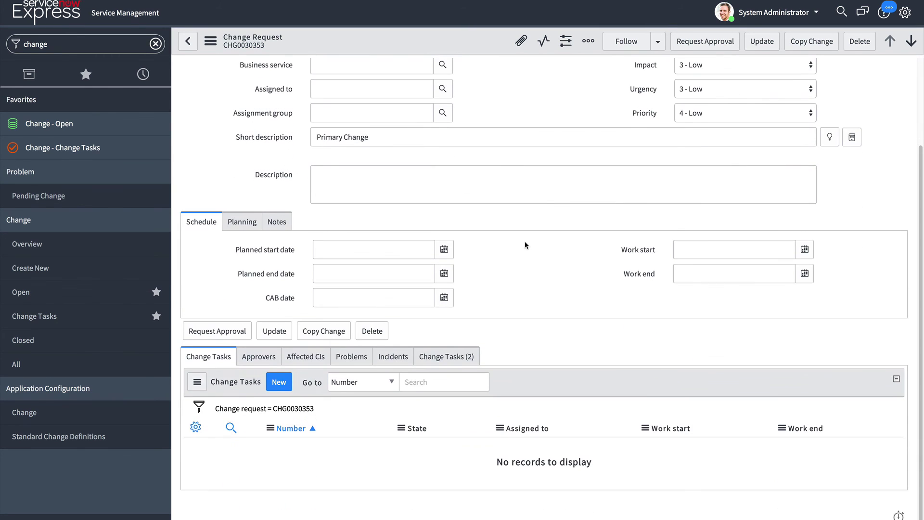
click(447, 356)
scroll(447, 356, down, 1)
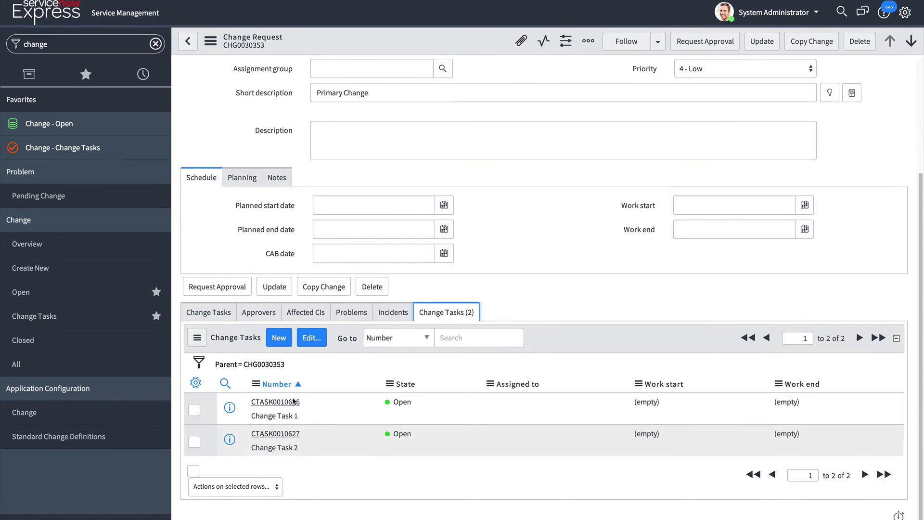